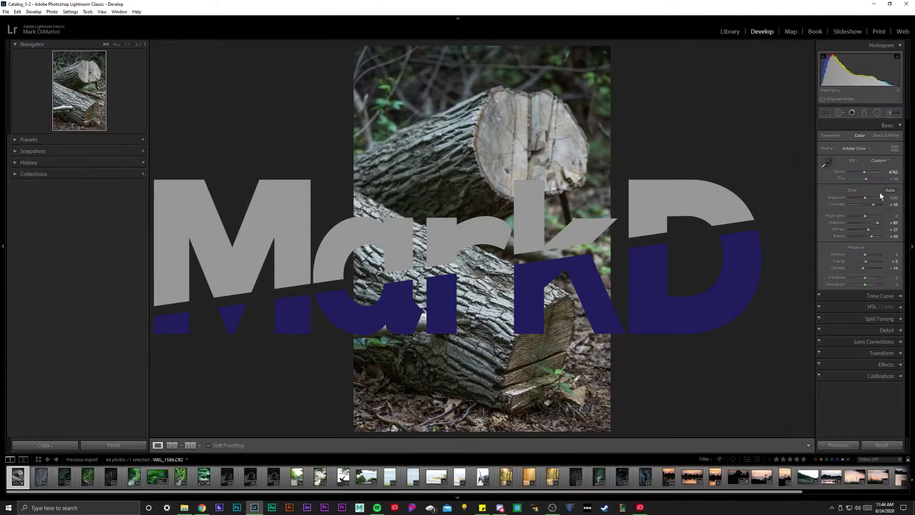
# - Copy the log photo's develop settings
pyautogui.click(879, 295)
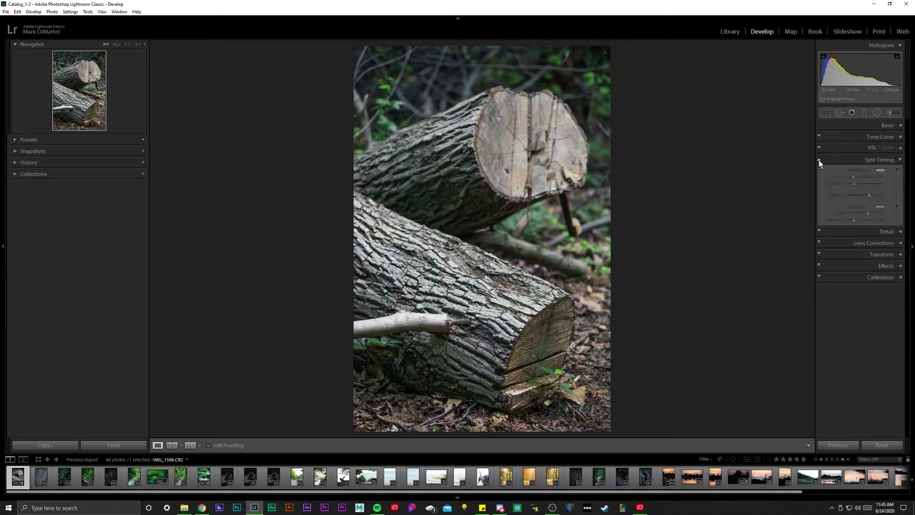
pyautogui.click(875, 112)
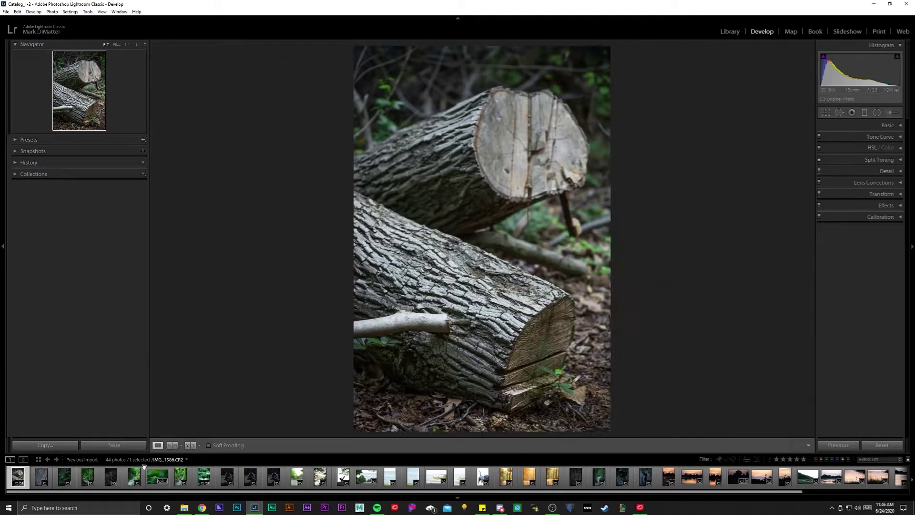
pyautogui.click(44, 444)
# - Paste the log's settings onto the cut-wood close-up, then advance to the ivy-on-bark photo
pyautogui.click(275, 433)
pyautogui.press('Right')
pyautogui.click(888, 125)
pyautogui.hotkey('ctrl', 'shift', 'v')
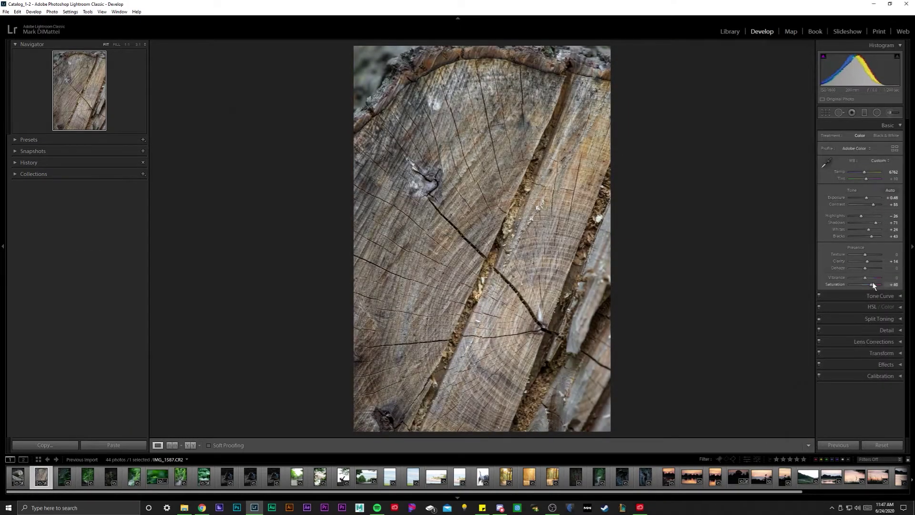
pyautogui.click(887, 125)
pyautogui.hotkey('ctrl', '1')
pyautogui.press('Right')
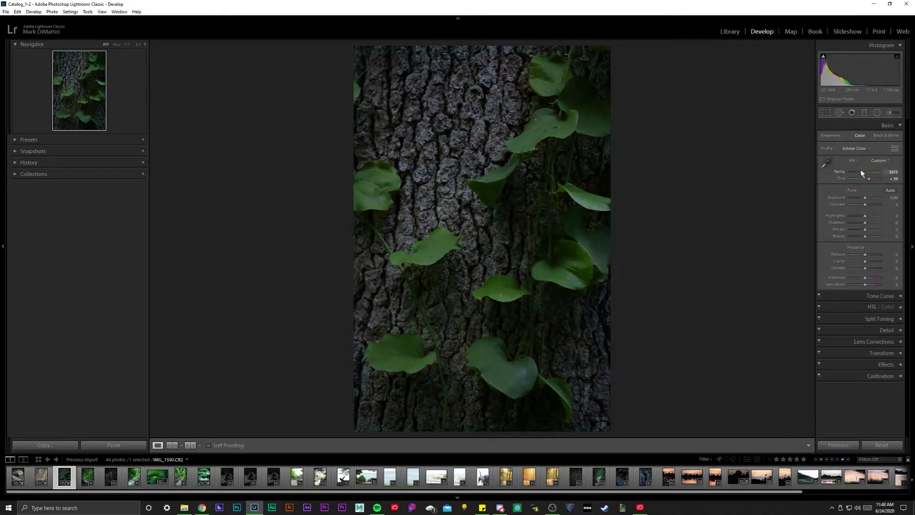
# - Brighten the ivy-on-bark photo with livelier greens and noise reduction, then compare before and after
pyautogui.hotkey('ctrl', 'shift', 'v')
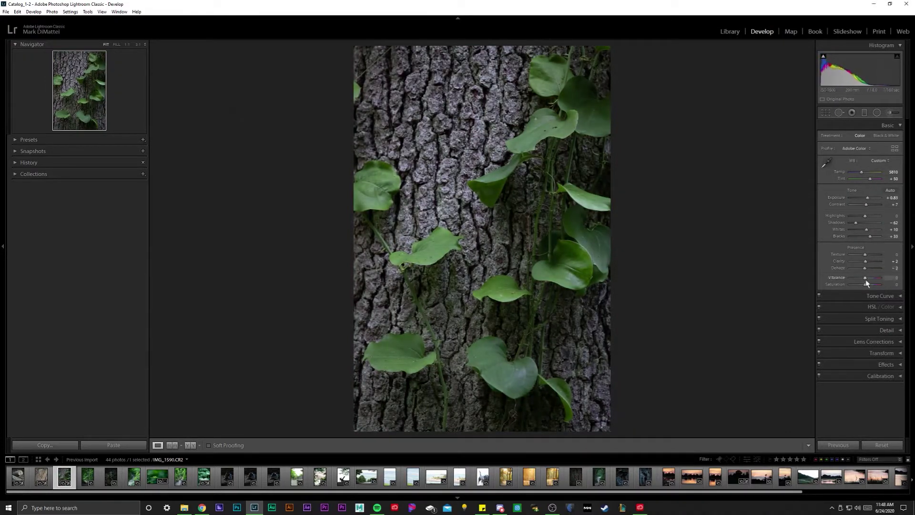
pyautogui.click(889, 125)
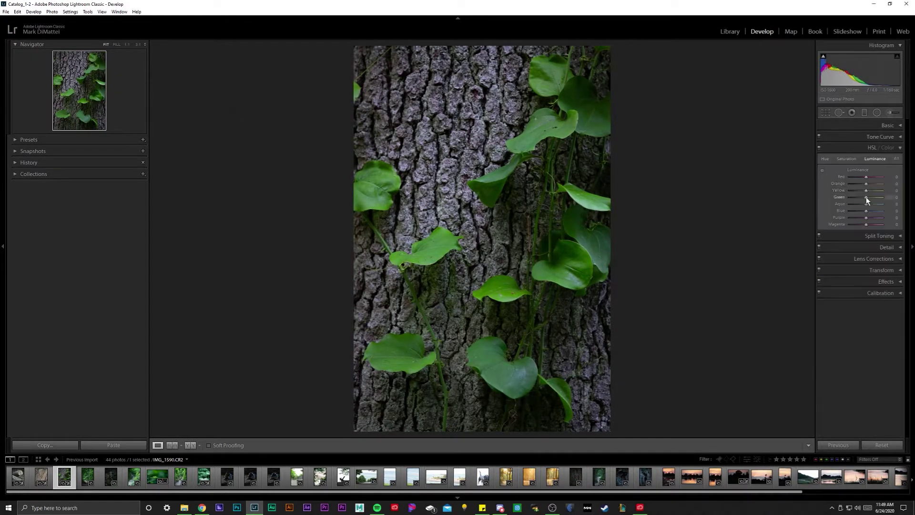
pyautogui.click(879, 235)
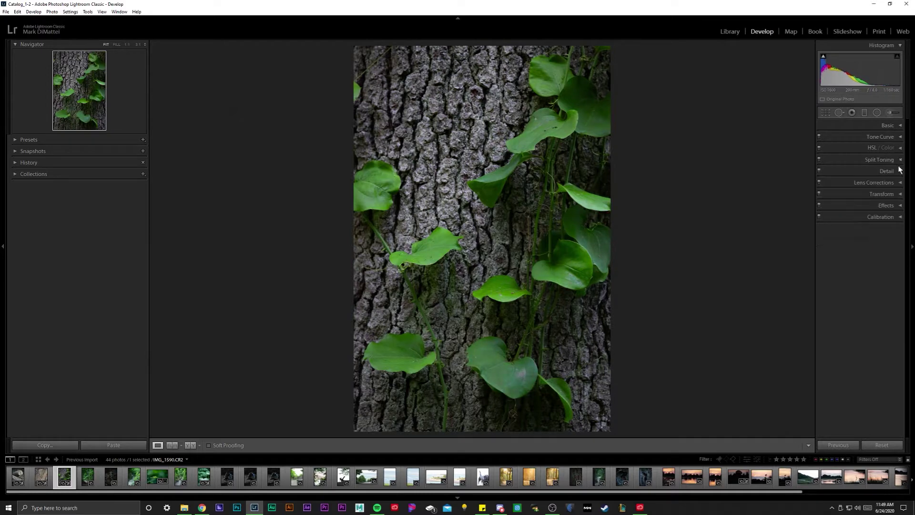
pyautogui.click(880, 206)
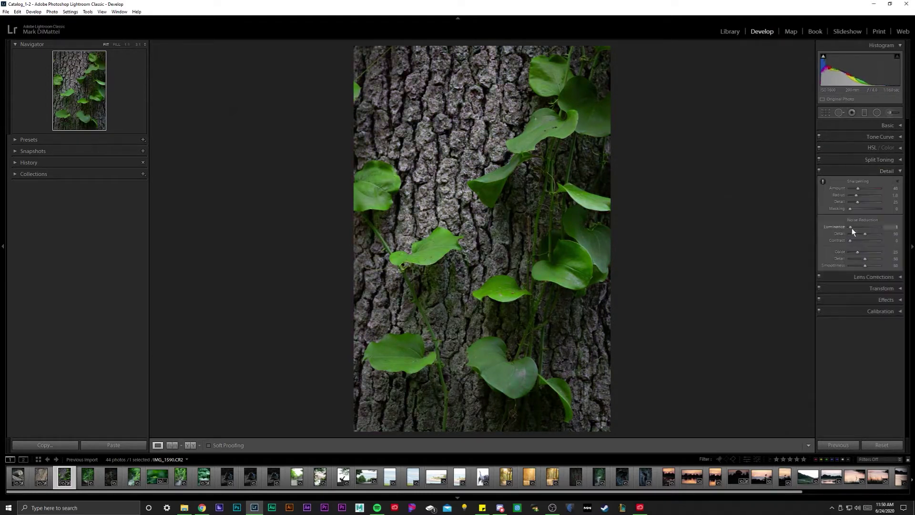
pyautogui.click(191, 444)
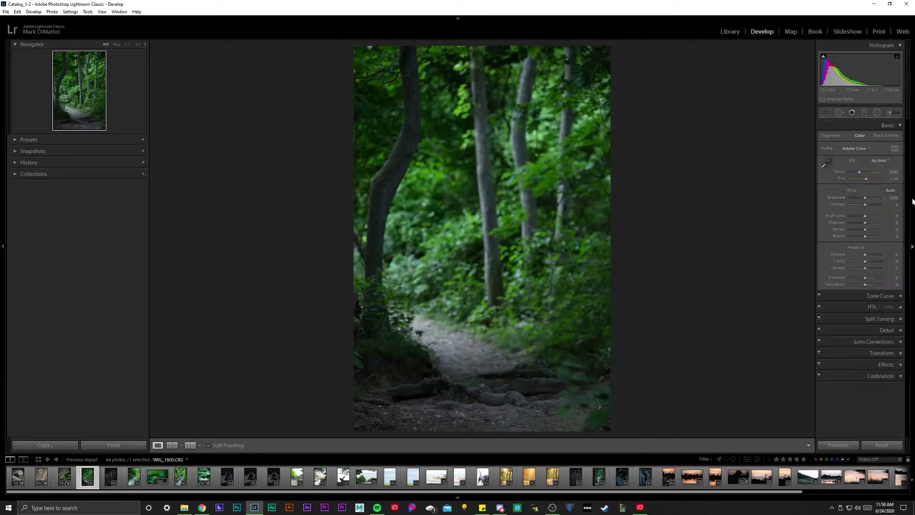
# - Convert the white flower spike photo to black and white with a subtle green-shadow split tone
pyautogui.press('Right')
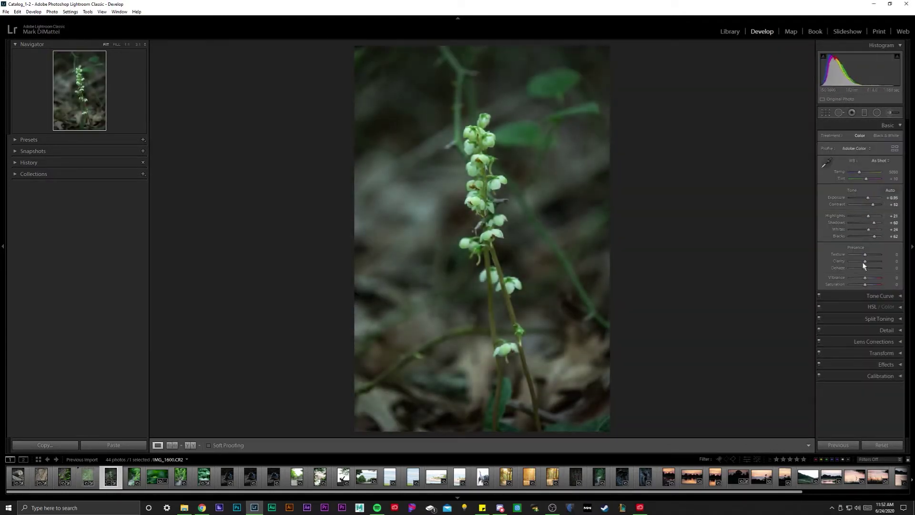
pyautogui.press('v')
pyautogui.hotkey('ctrl', '3')
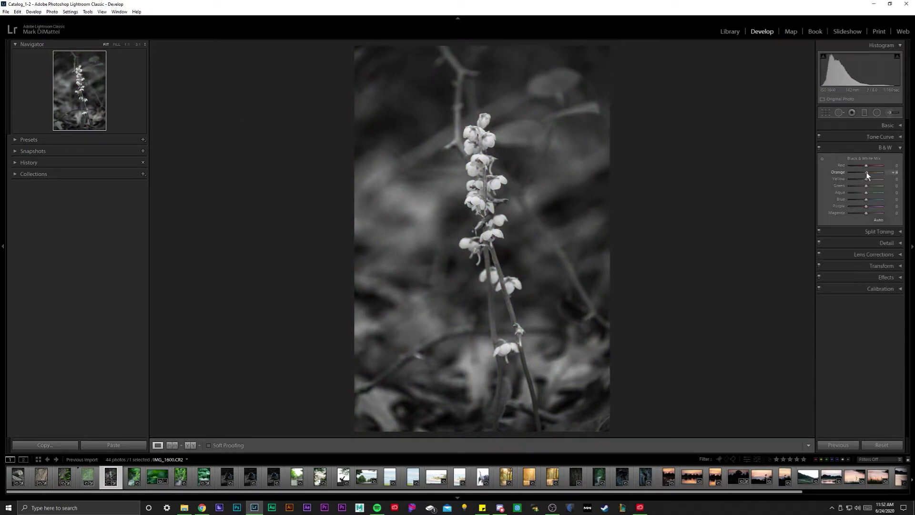
pyautogui.hotkey('ctrl', '4')
pyautogui.click(880, 206)
pyautogui.click(777, 234)
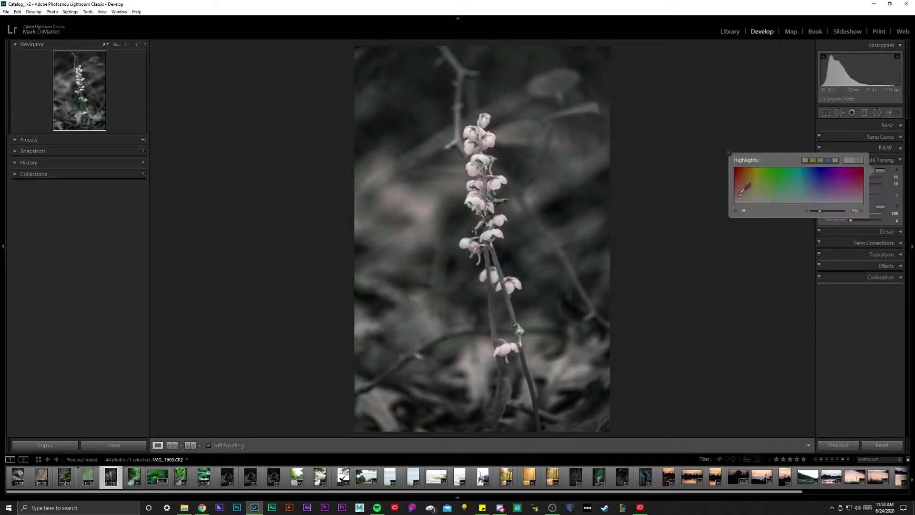
pyautogui.press('Right')
# - Color-grade the trail photo with Basic and HSL saturation edits, undoing the excess saturation
pyautogui.hotkey('ctrl', '1')
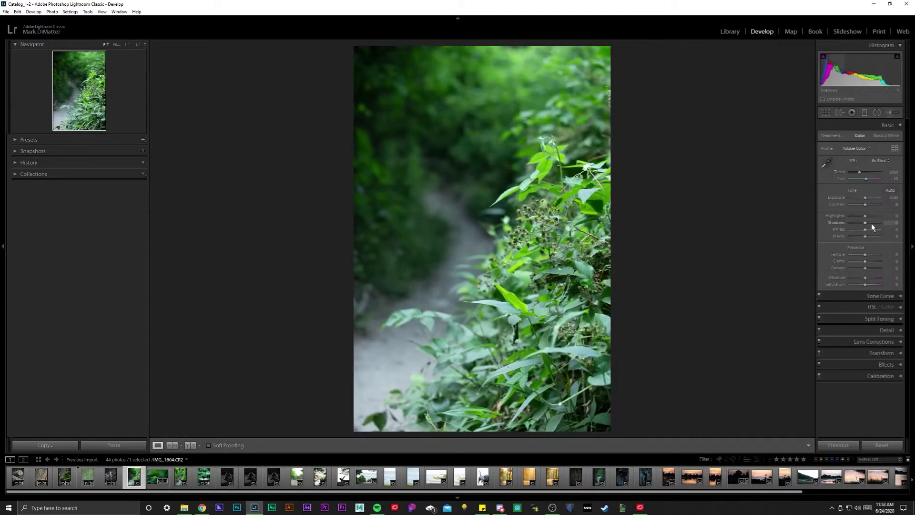
pyautogui.press('m')
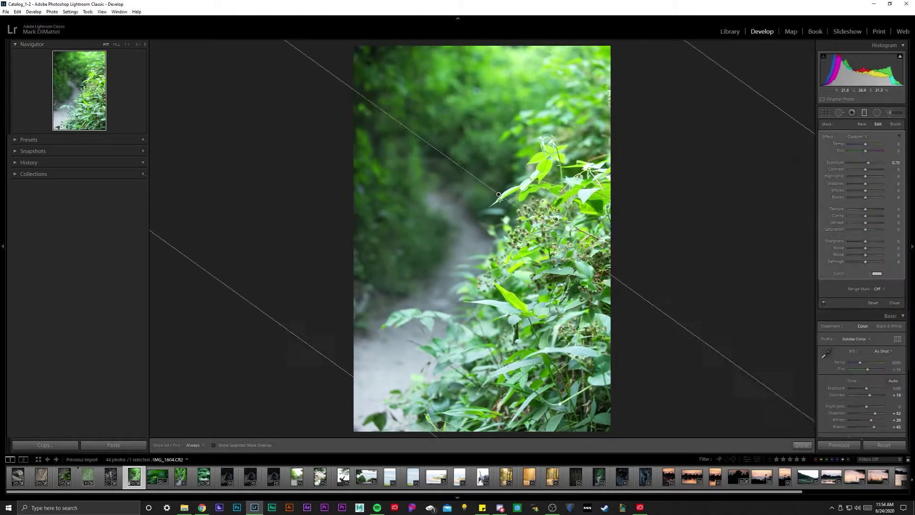
pyautogui.hotkey('shift', 'm')
pyautogui.click(876, 114)
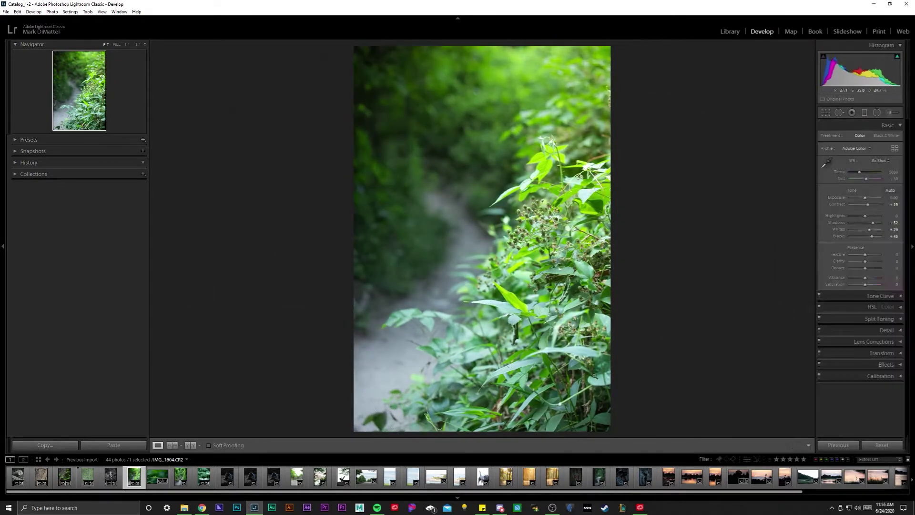
pyautogui.hotkey('ctrl', 'z')
pyautogui.hotkey('ctrl', 'z')
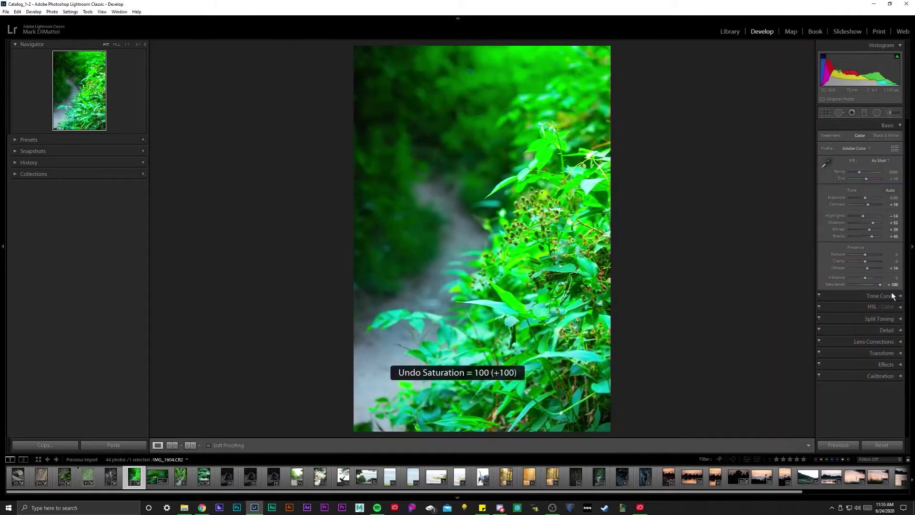
pyautogui.click(880, 307)
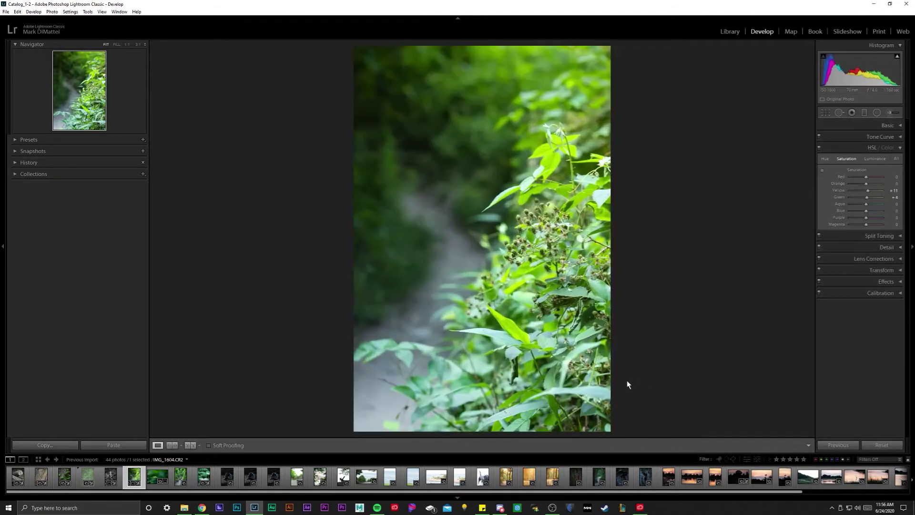
# - Make the trail photo's virtual copy a sepia black and white, then return to the colour original
pyautogui.click(887, 126)
pyautogui.click(885, 136)
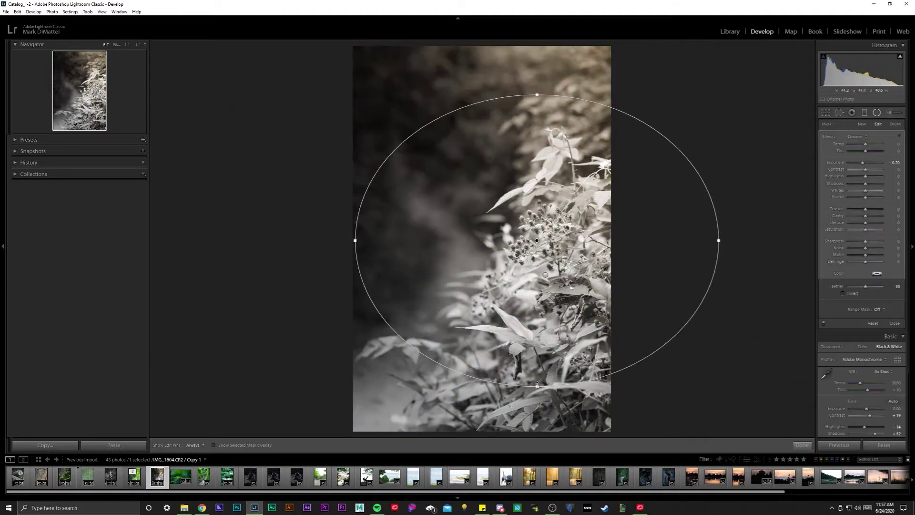
pyautogui.hotkey('shift', 'm')
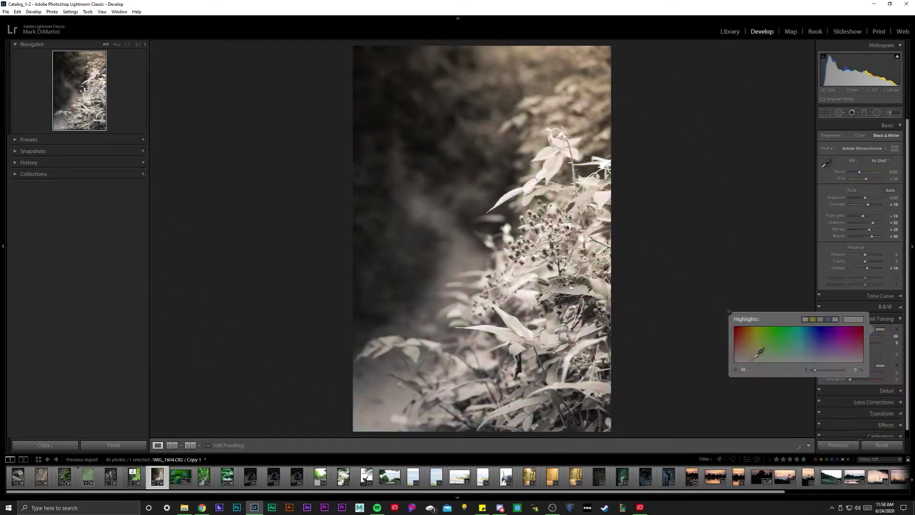
pyautogui.press('Left')
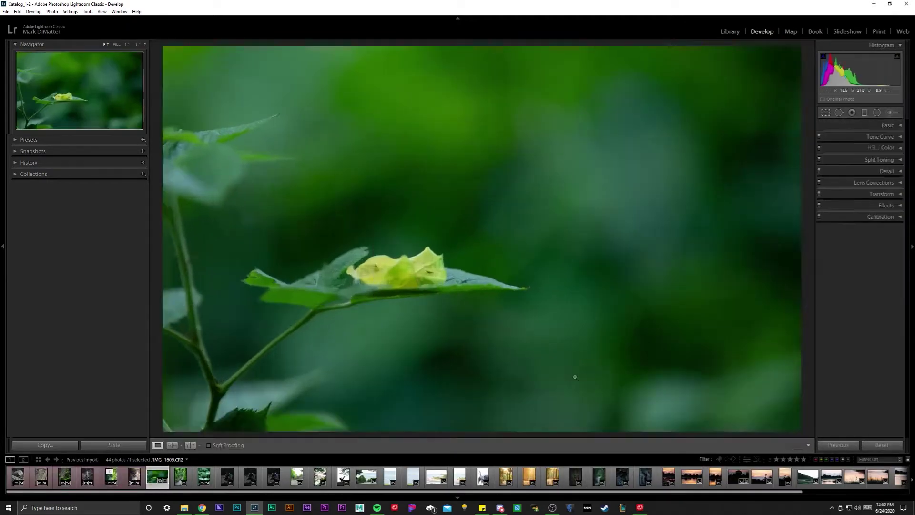
# - Crop the yellow-blossom leaf photo narrower and adjust its Basic, HSL and split toning settings
pyautogui.press('r')
pyautogui.press('Return')
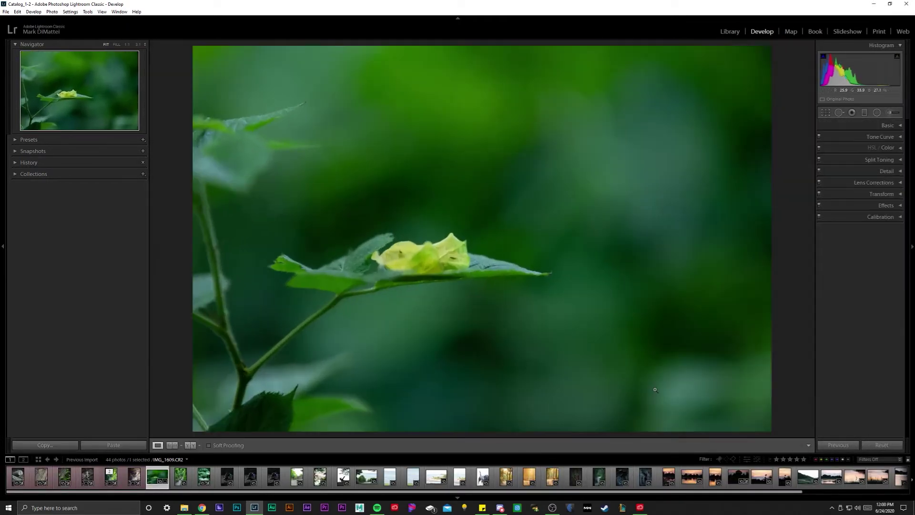
pyautogui.click(887, 125)
pyautogui.moveTo(858, 222)
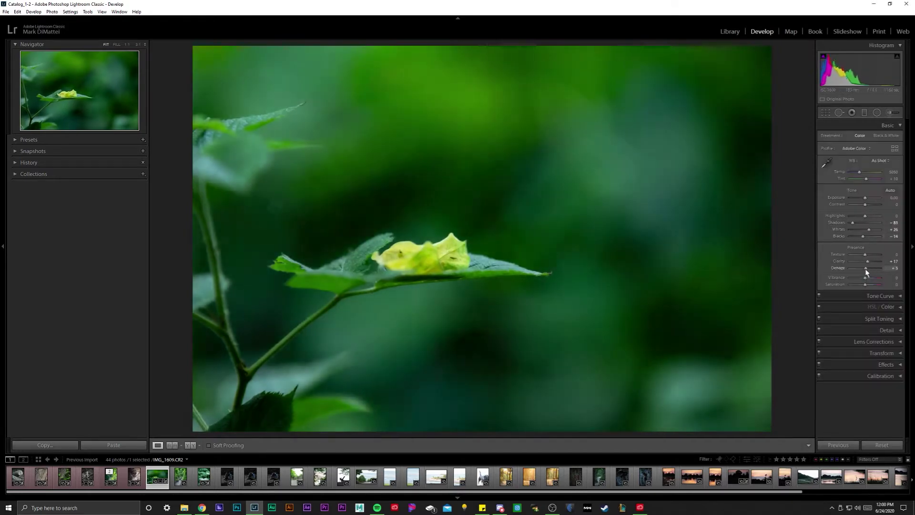
pyautogui.click(886, 295)
pyautogui.click(900, 137)
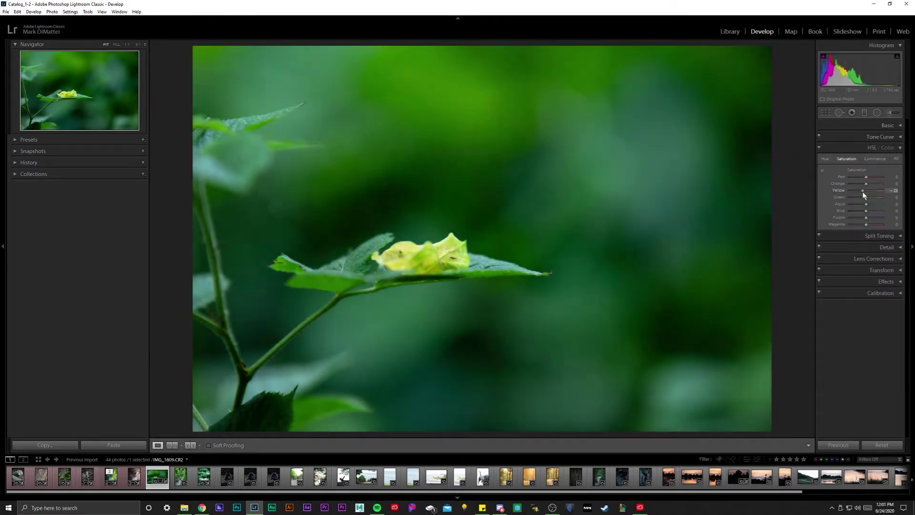
pyautogui.click(879, 236)
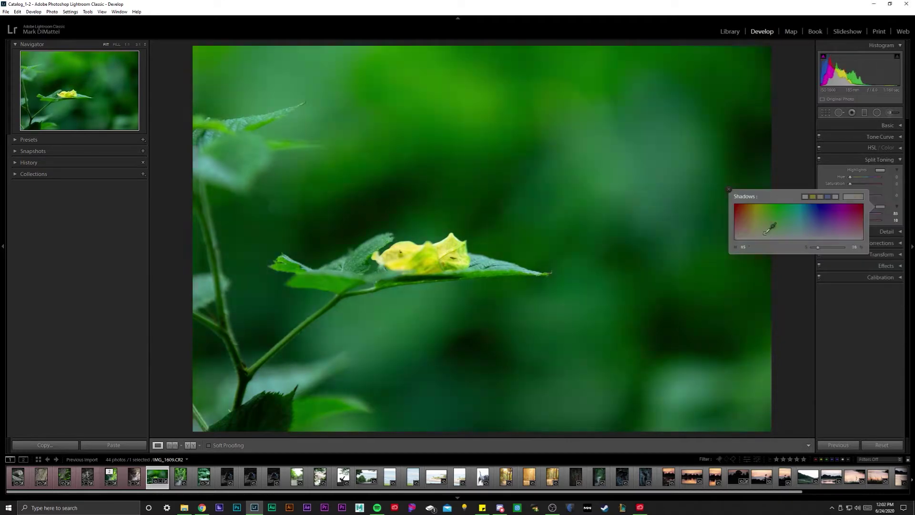
pyautogui.click(900, 160)
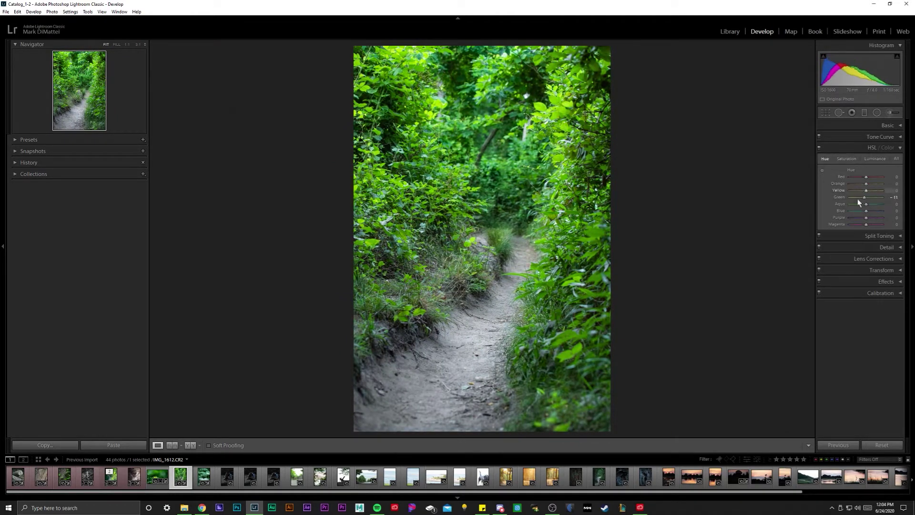
# - Shift the trail's green hue slightly and convert the white-flower photo to black and white
pyautogui.moveTo(858, 200); pyautogui.dragTo(887, 199)
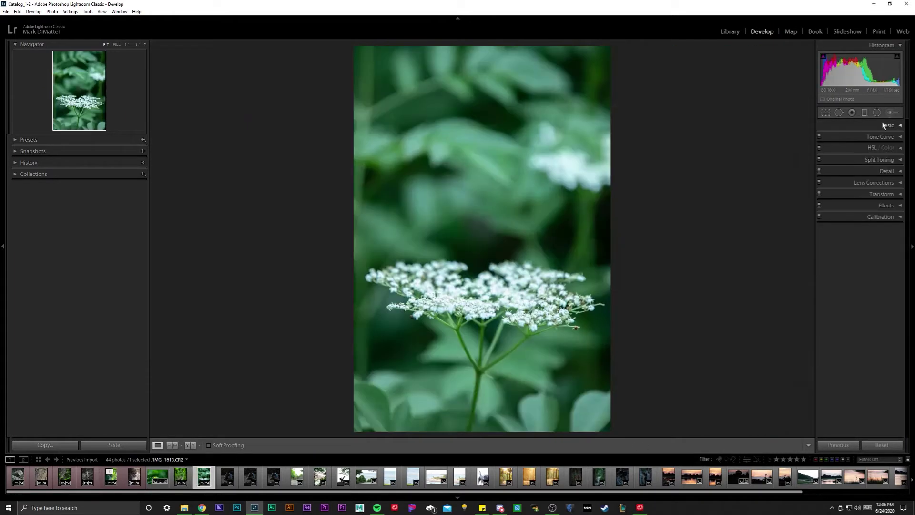
pyautogui.click(883, 125)
pyautogui.hotkey('ctrl', 'y')
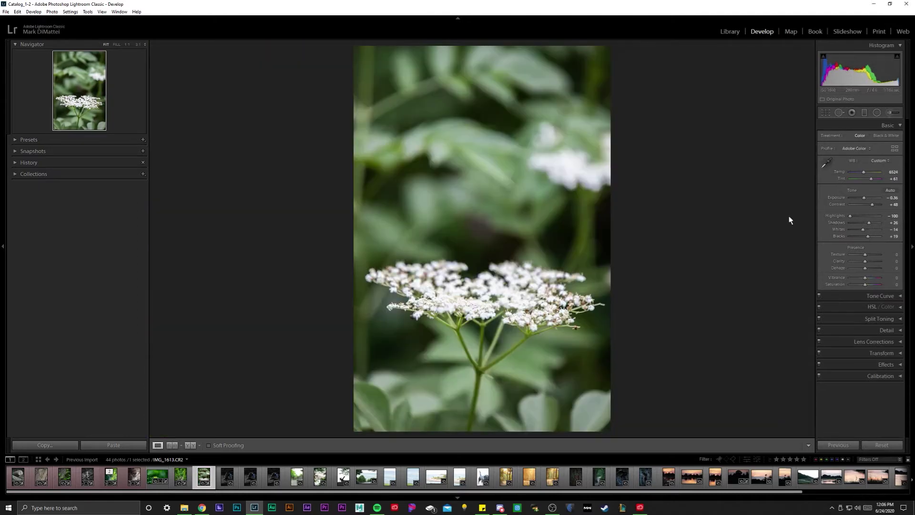
pyautogui.hotkey('ctrl', 'y')
pyautogui.hotkey('ctrl', 'y')
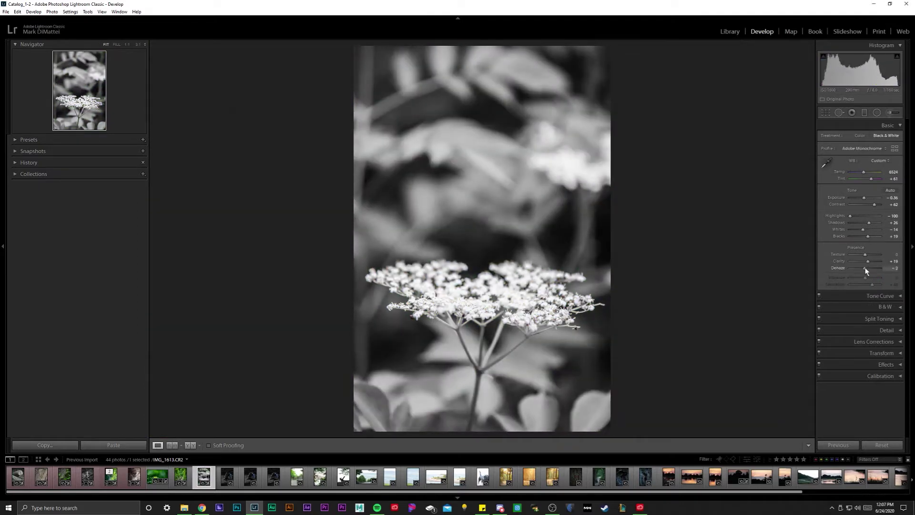
# - Lower Yellow in the black-and-white mix and tint the highlights purple
pyautogui.click(885, 306)
pyautogui.moveTo(875, 181); pyautogui.dragTo(865, 184)
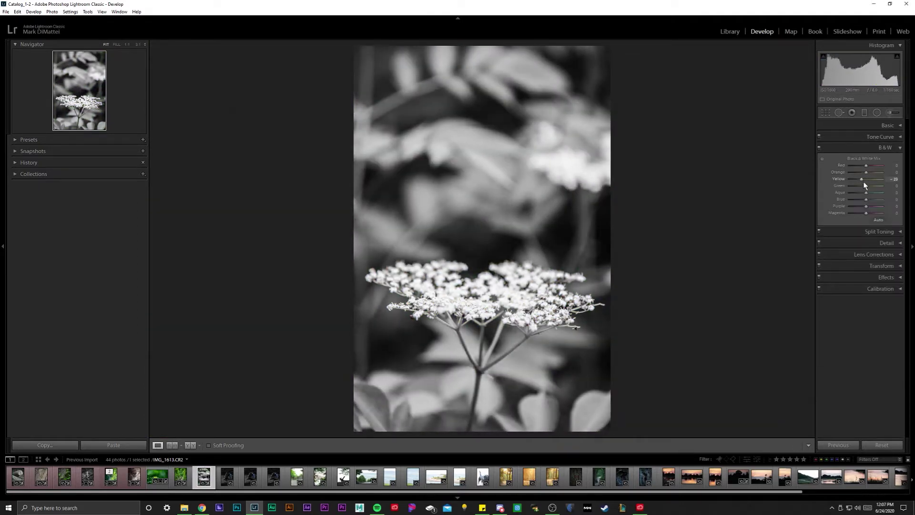
pyautogui.click(879, 231)
pyautogui.click(880, 170)
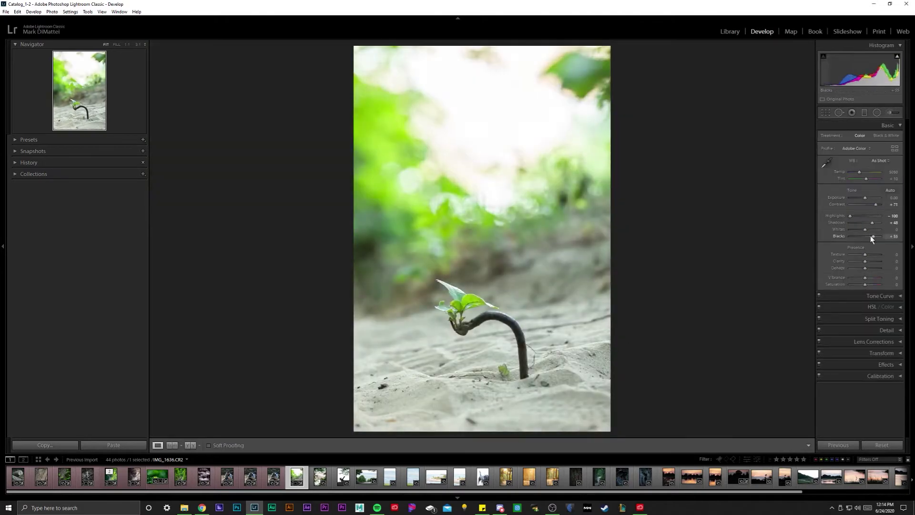
# - Convert the sprout photo to black and white with purplish split-toned highlights
pyautogui.moveTo(864, 268); pyautogui.dragTo(859, 268)
pyautogui.click(899, 125)
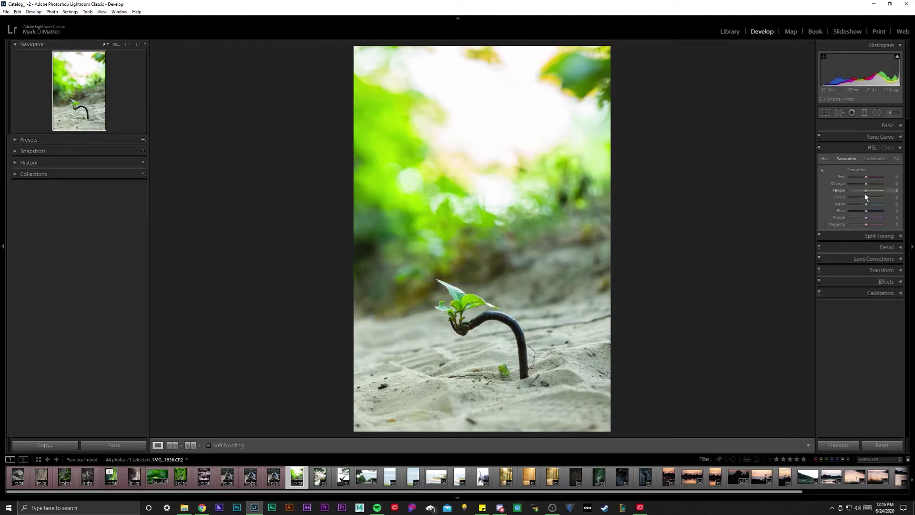
pyautogui.press('v')
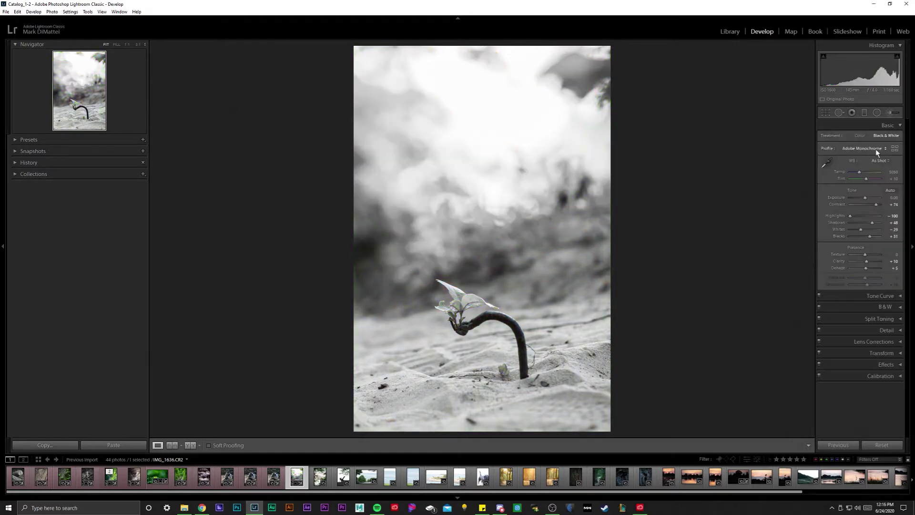
pyautogui.click(879, 231)
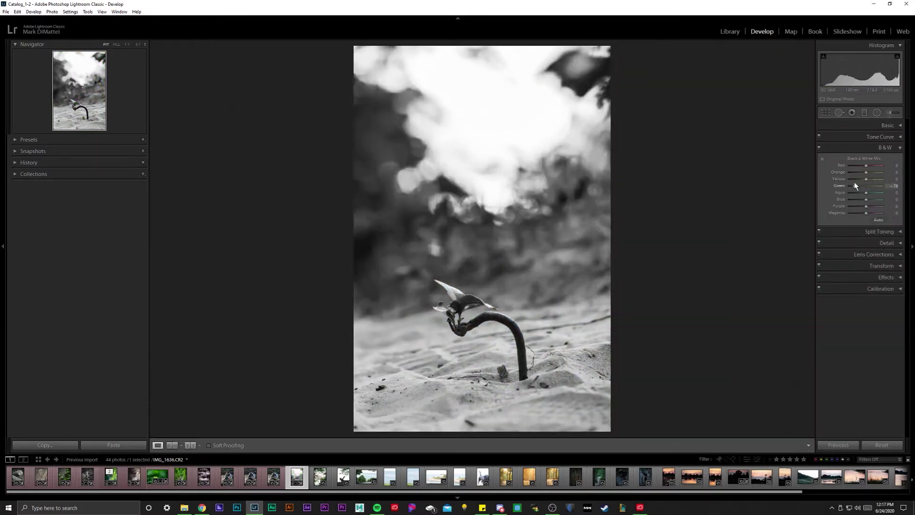
pyautogui.click(880, 170)
pyautogui.click(820, 197)
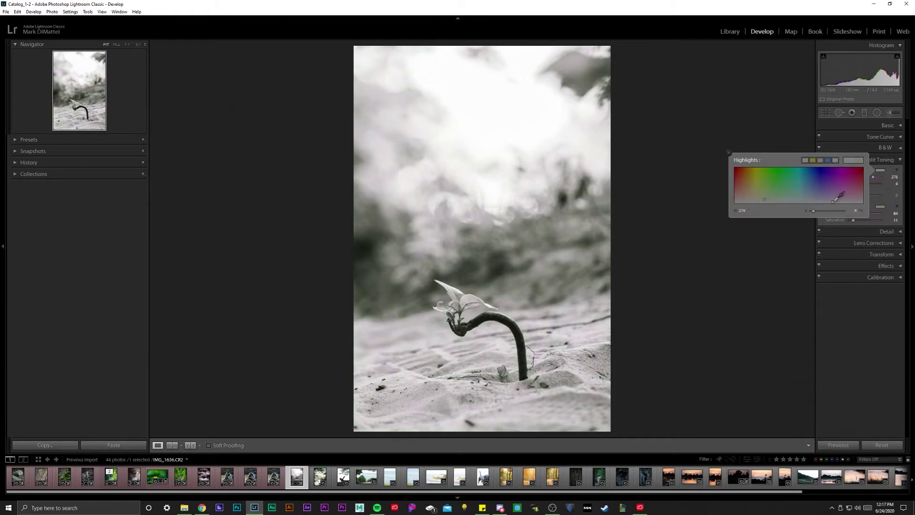
# - Draw a radial filter around the sprout and compare before and after
pyautogui.hotkey('shift', 'm')
pyautogui.moveTo(486, 333); pyautogui.dragTo(580, 459)
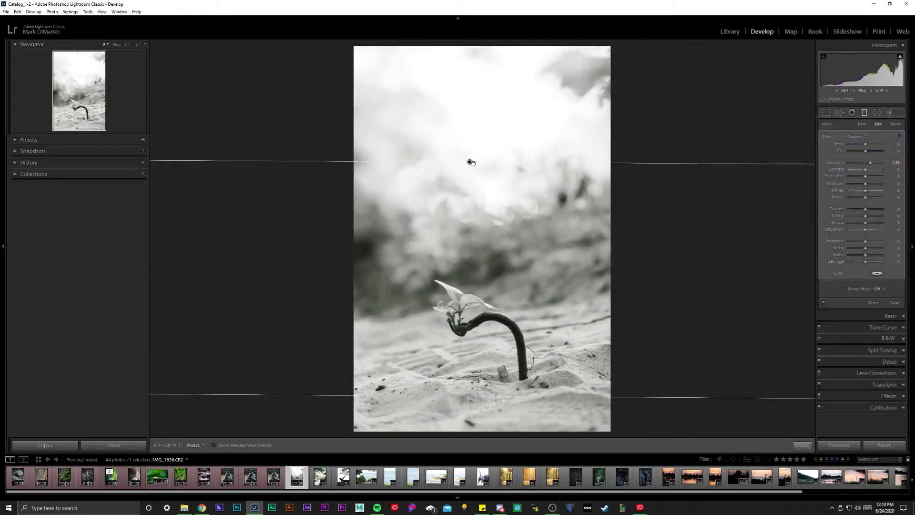
pyautogui.press('y')
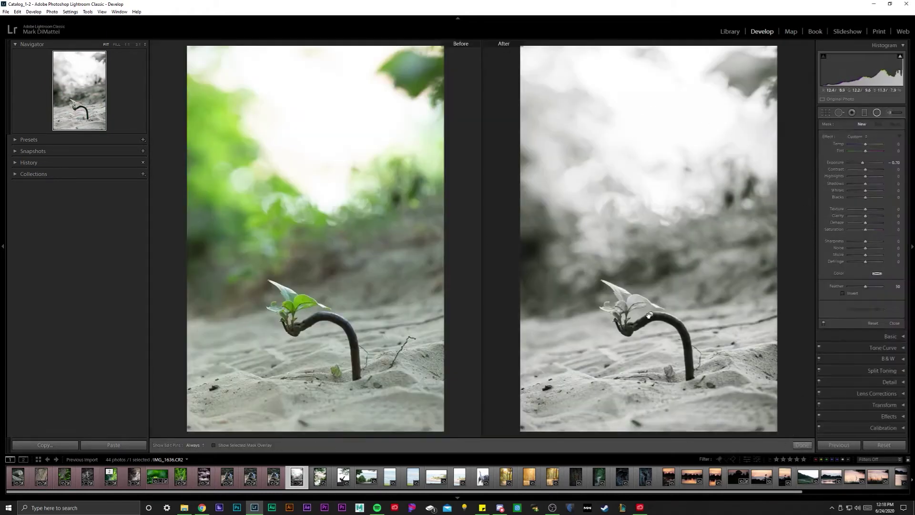
# - Apply the Senior_Project_B&W_2 preset to the beach-through-leaves photo
pyautogui.press('Right')
pyautogui.press('y')
pyautogui.click(29, 139)
pyautogui.click(53, 226)
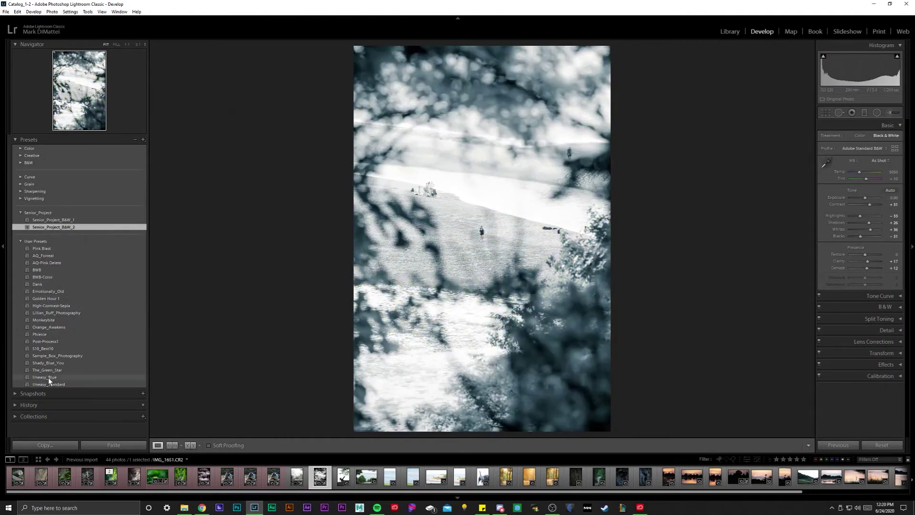
# - Apply the Uneasy_Blue preset to the beach photo, then undo earlier edits on the driftwood photo
pyautogui.click(47, 377)
pyautogui.hotkey('ctrl', 'z')
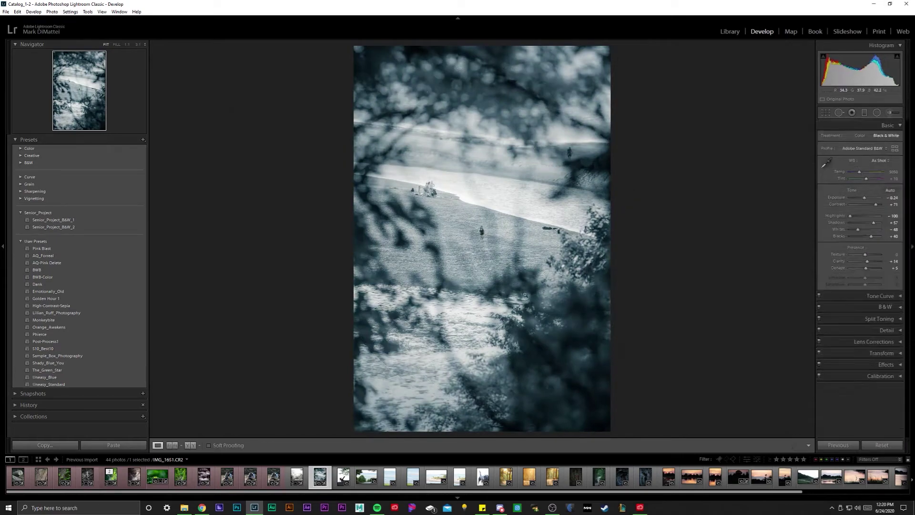
pyautogui.click(345, 482)
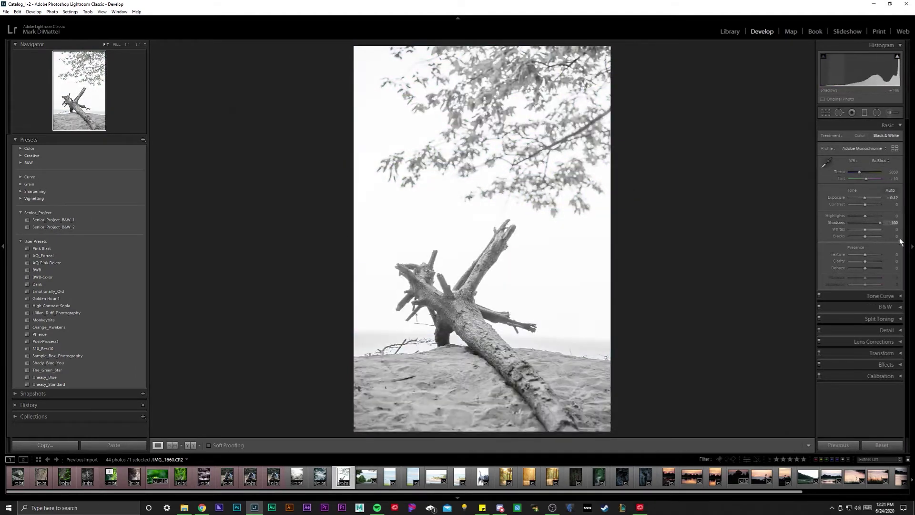
pyautogui.hotkey('ctrl', 'z')
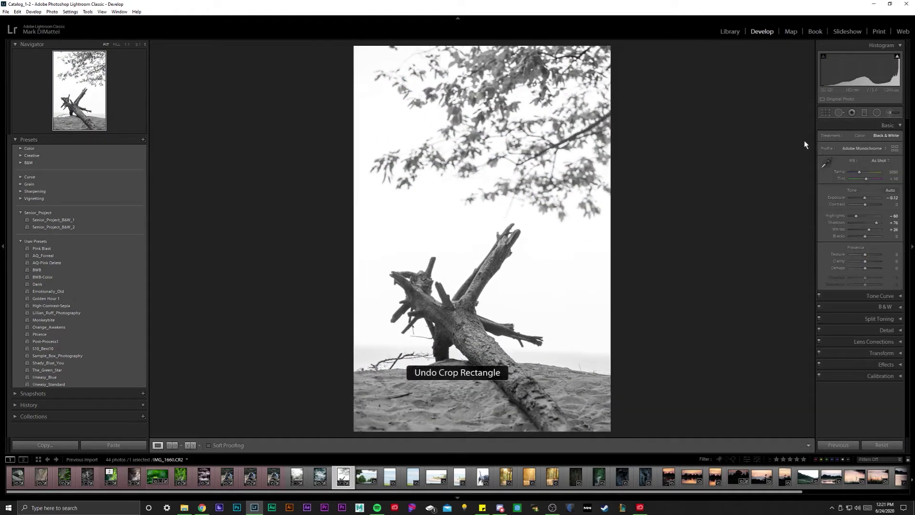
pyautogui.hotkey('ctrl', 'z')
pyautogui.hotkey('ctrl', 'z')
pyautogui.hotkey('ctrl', 'z')
pyautogui.hotkey('ctrl', 'z')
pyautogui.hotkey('ctrl', 'z')
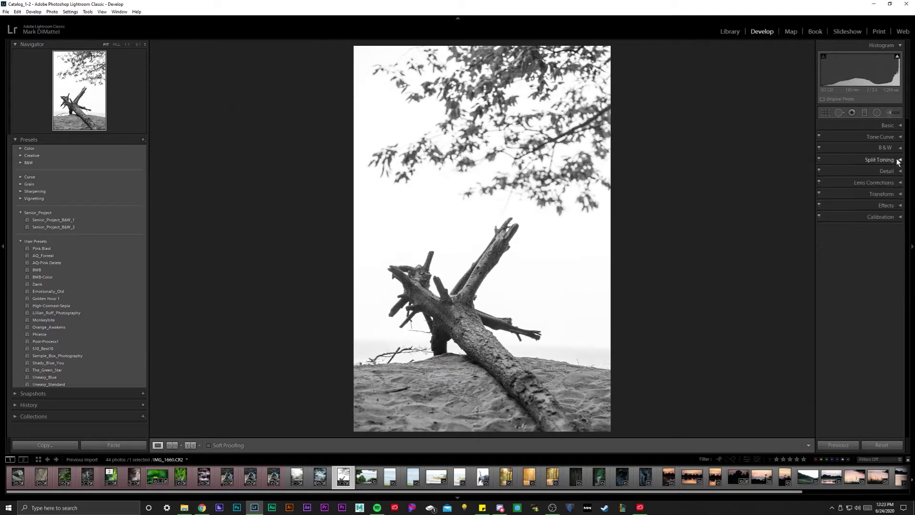
pyautogui.click(897, 161)
pyautogui.hotkey('ctrl', 'z')
pyautogui.hotkey('ctrl', 'z')
pyautogui.hotkey('ctrl', 'z')
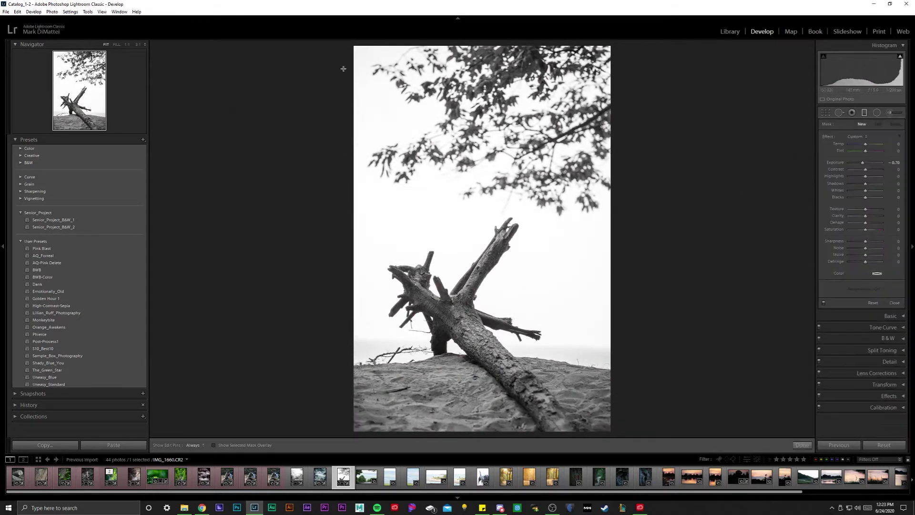
pyautogui.hotkey('ctrl', 'z')
pyautogui.hotkey('ctrl', 'z')
# - Make a virtual copy of the driftwood photo and give it a stark high-contrast black-and-white look
pyautogui.rightClick(339, 249)
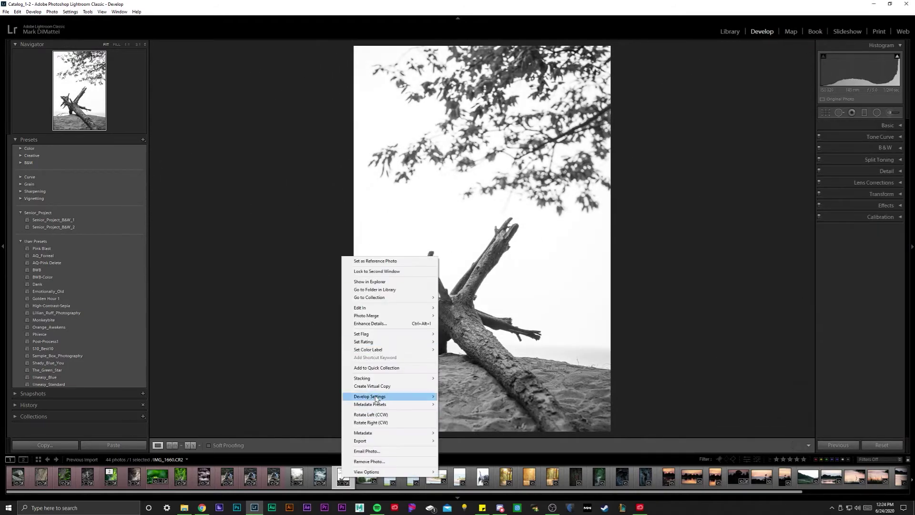
pyautogui.click(414, 379)
pyautogui.rightClick(389, 396)
pyautogui.press('Escape')
pyautogui.hotkey('ctrl', 'v')
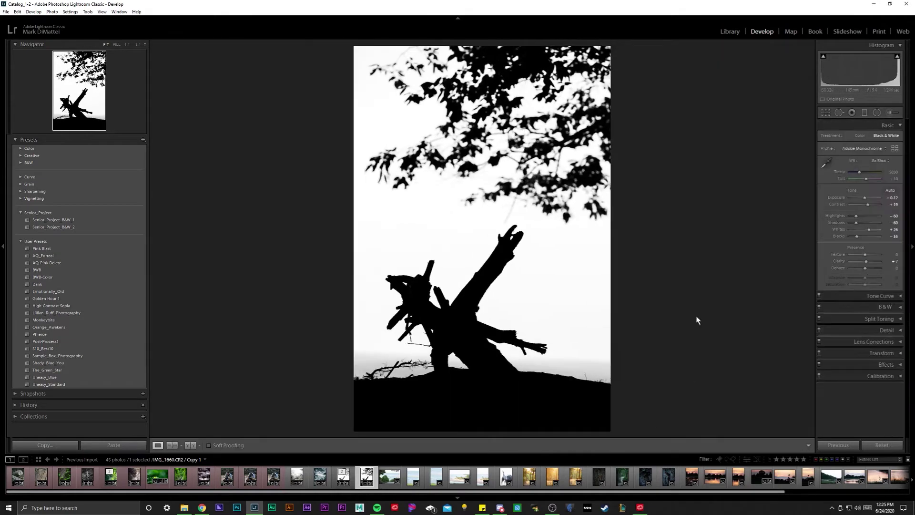
pyautogui.press('Right')
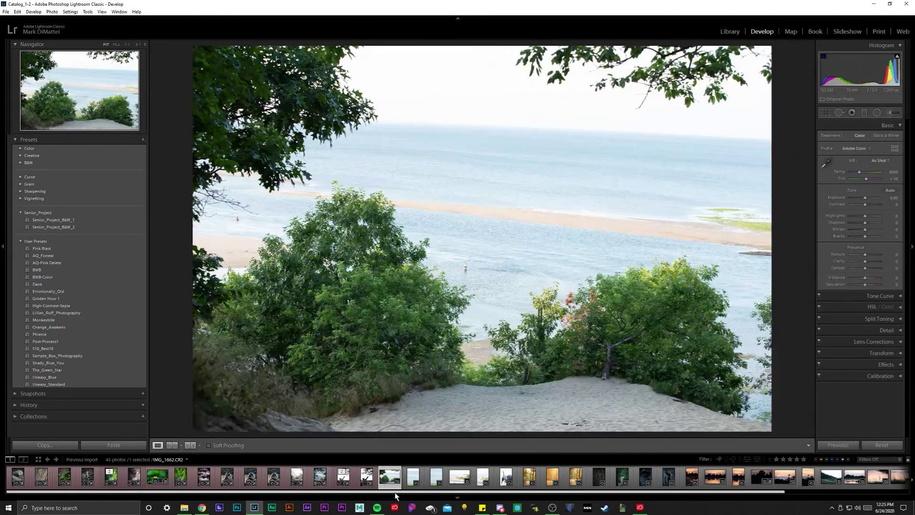
# - Pull down highlights and lift shadows, whites and blacks in the dune scene
pyautogui.moveTo(865, 215)
pyautogui.mouseDown()
pyautogui.moveTo(847, 224)
pyautogui.moveTo(870, 222)
pyautogui.mouseUp()
pyautogui.moveTo(864, 229); pyautogui.dragTo(871, 229)
pyautogui.moveTo(865, 236); pyautogui.dragTo(867, 238)
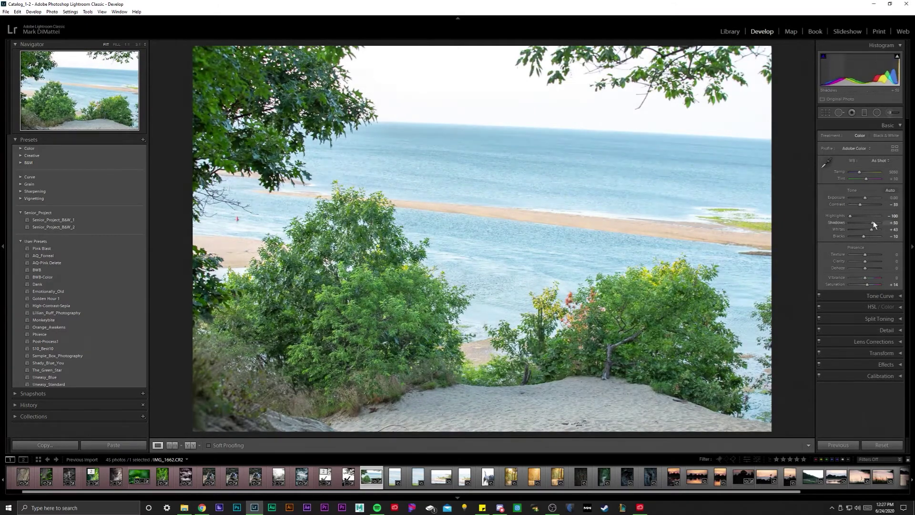
pyautogui.click(879, 295)
# - Shift the Blue hue so the water looks turquoise, and crop the beach photo
pyautogui.click(879, 274)
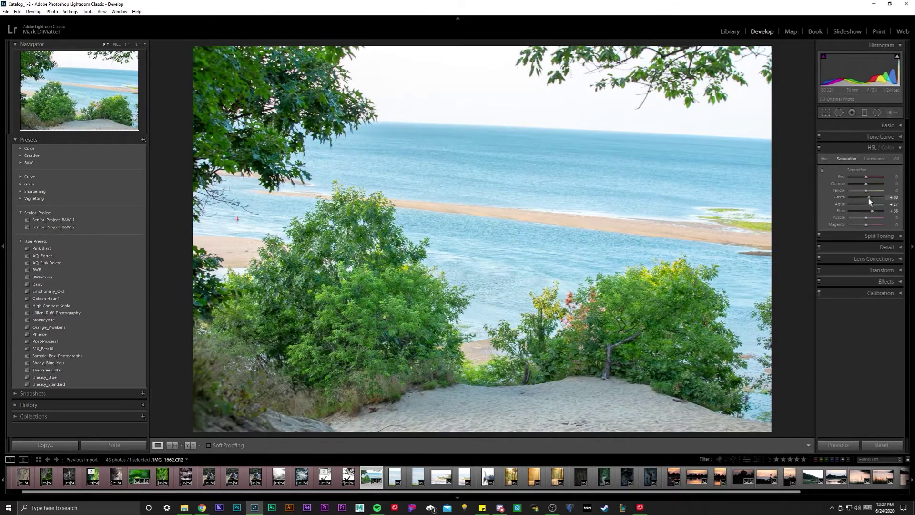
pyautogui.click(875, 158)
pyautogui.click(824, 158)
pyautogui.moveTo(865, 210); pyautogui.dragTo(863, 210)
pyautogui.click(879, 235)
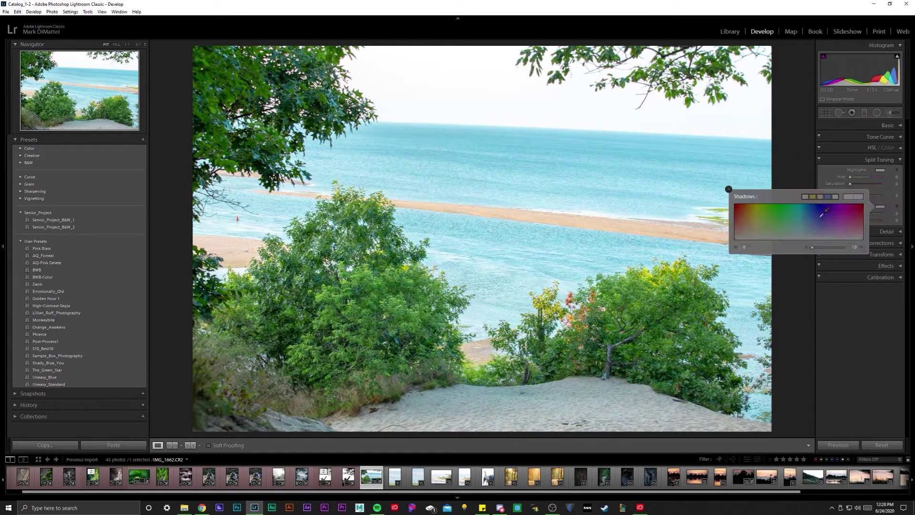
pyautogui.press('r')
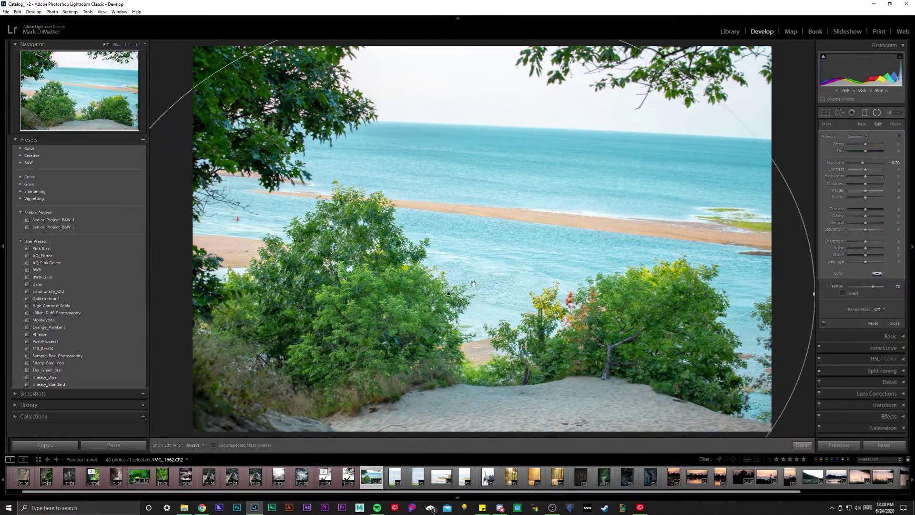
pyautogui.click(808, 445)
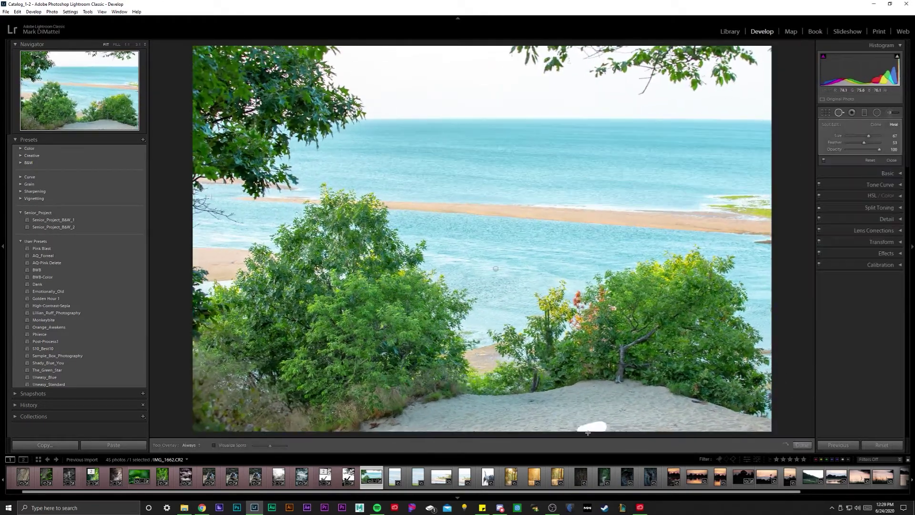
# - Copy the beach photo's develop settings and paste them onto the next tall ocean shot
pyautogui.hotkey('ctrl', 'shift', 'c')
pyautogui.press('Return')
pyautogui.press('Right')
pyautogui.hotkey('ctrl', 'shift', 'v')
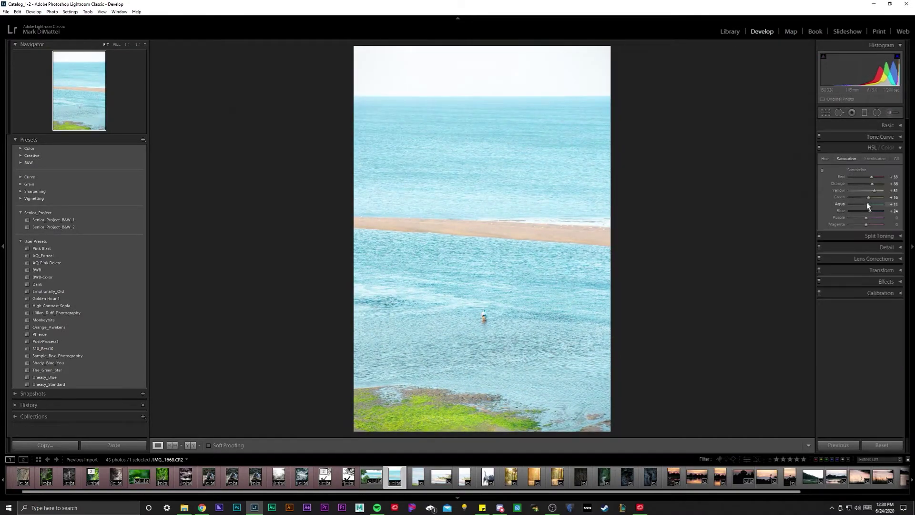
# - Add a graduated filter to the ocean photo, then open coastline photo IMG_1672
pyautogui.click(877, 113)
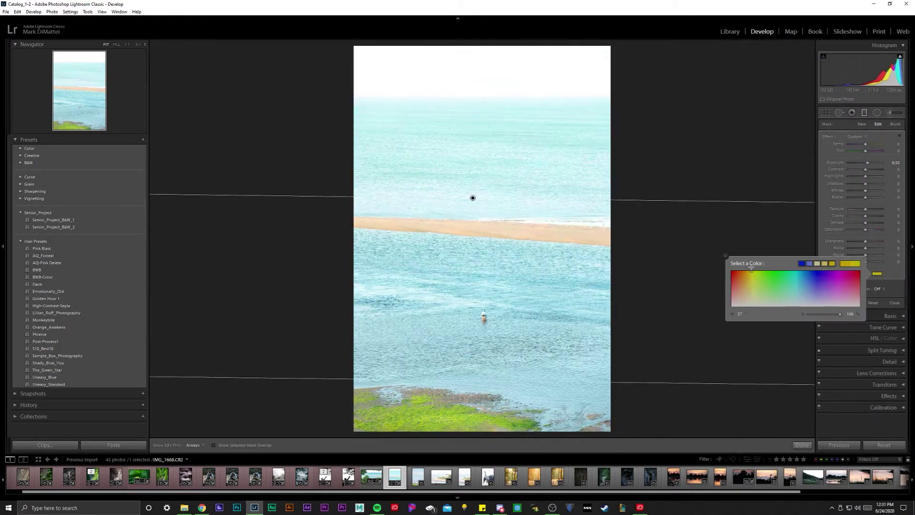
pyautogui.rightClick(367, 474)
pyautogui.click(418, 477)
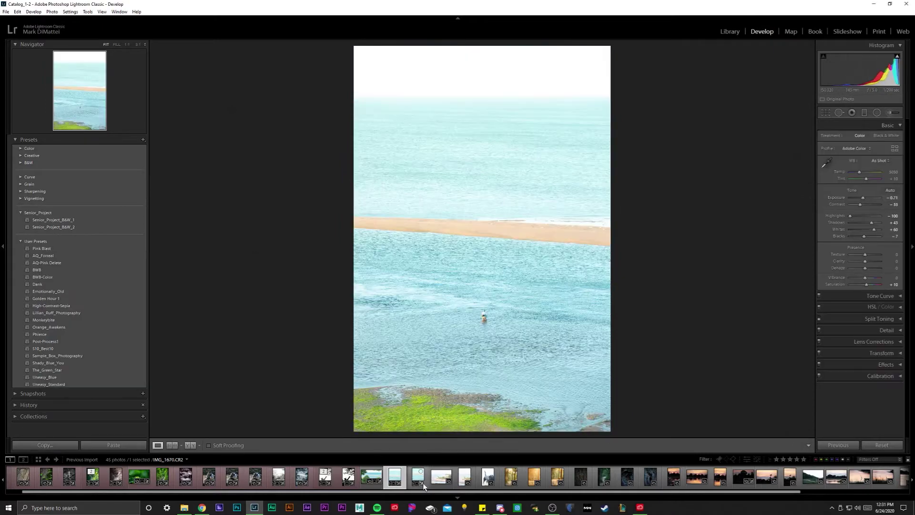
pyautogui.click(441, 477)
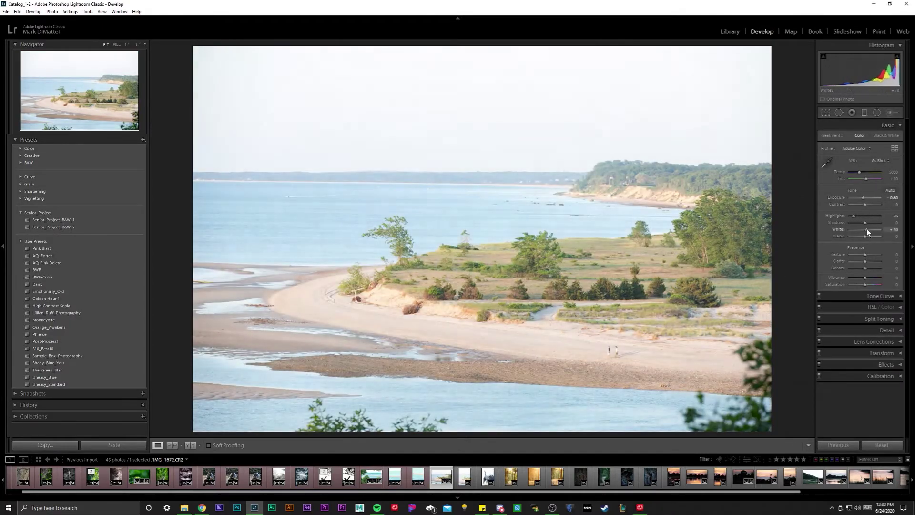
# - Try cropping the coastline photo, undo the crop angle changes, and return to the full view
pyautogui.press('r')
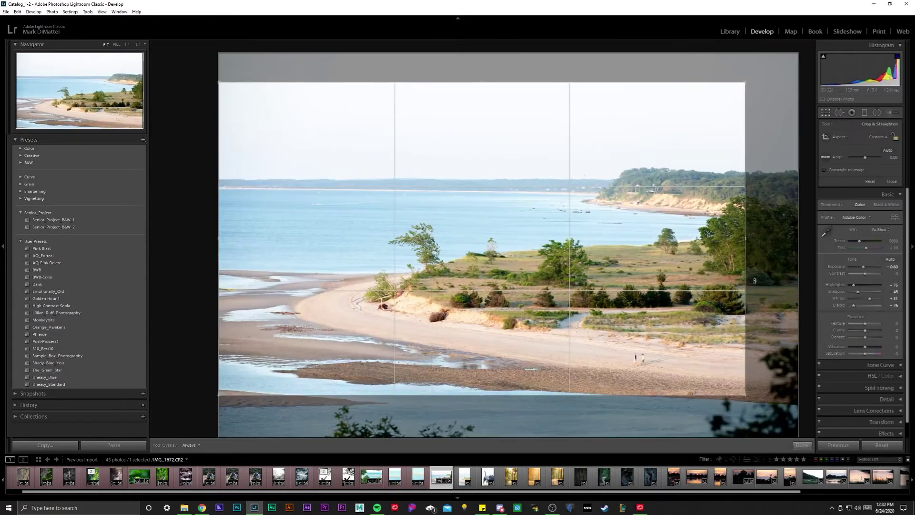
pyautogui.hotkey('ctrl', 'z')
pyautogui.press('r')
pyautogui.hotkey('ctrl', 'z')
pyautogui.press('r')
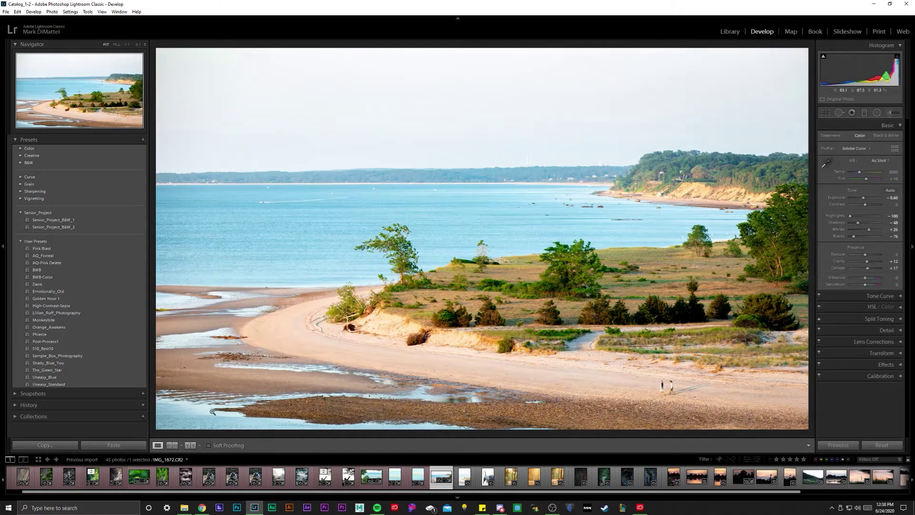
pyautogui.click(887, 125)
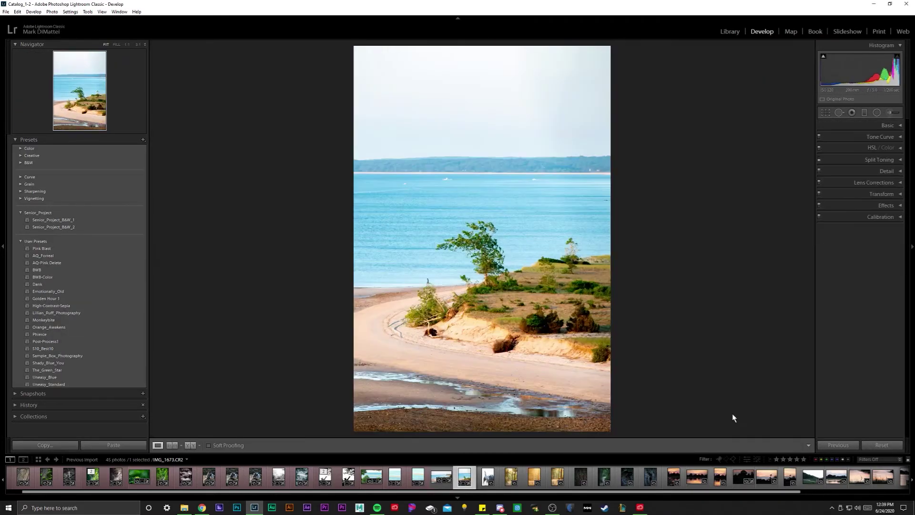
# - Undo the last three edits on the dog photo, including the saturation and crop changes
pyautogui.hotkey('ctrl', 'z')
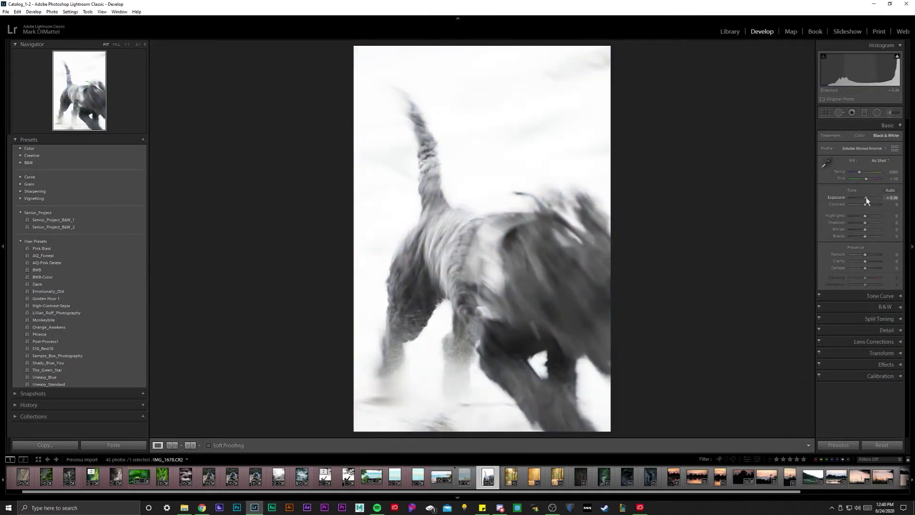
pyautogui.hotkey('ctrl', 'z')
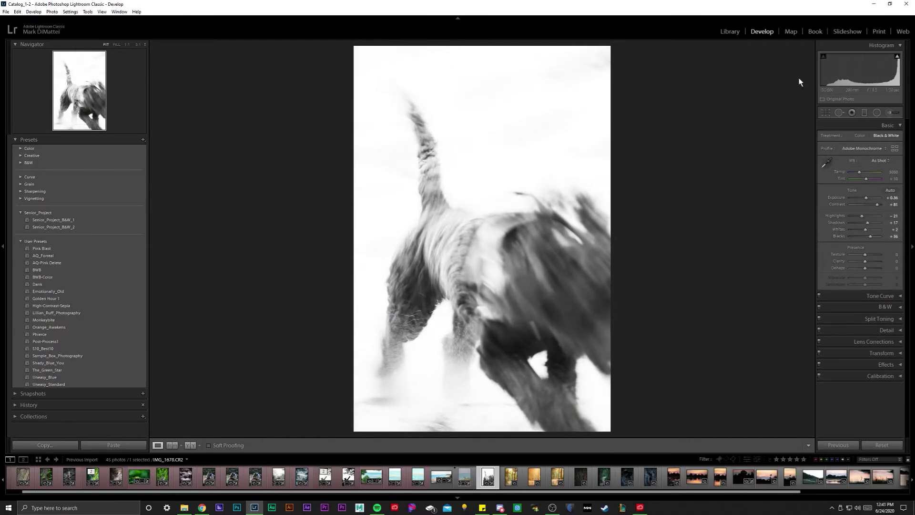
pyautogui.hotkey('ctrl', 'z')
pyautogui.hotkey('ctrl', 'z')
# - Expand the Tone Curve, Black & White mix and sharpening/noise reduction panels
pyautogui.hotkey('ctrl', '2')
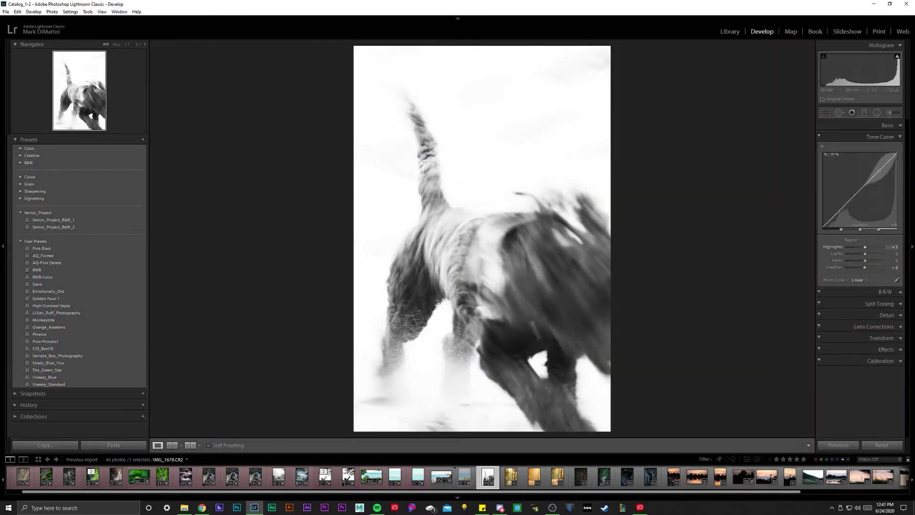
pyautogui.hotkey('ctrl', '3')
pyautogui.hotkey('ctrl', '5')
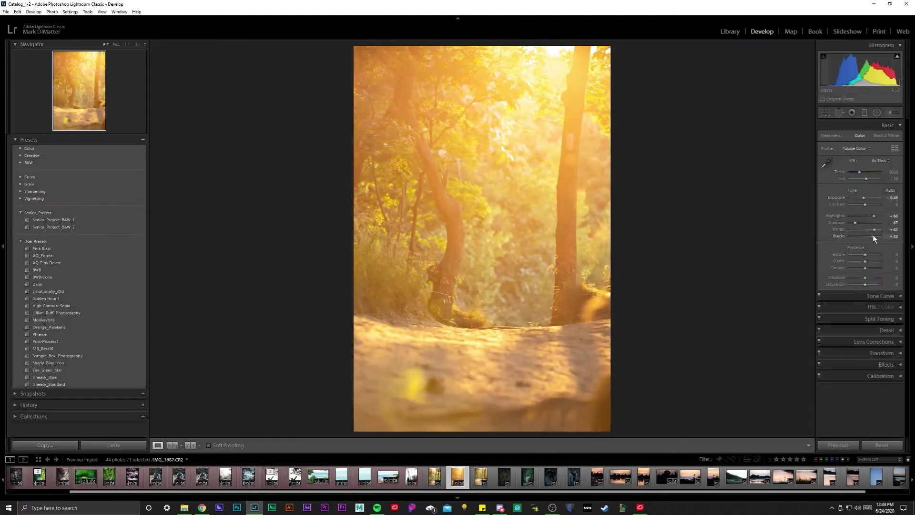
# - Darken exposure and raise contrast and clarity on the sunlit forest path photo
pyautogui.moveTo(863, 198); pyautogui.dragTo(872, 204)
pyautogui.moveTo(865, 261); pyautogui.dragTo(878, 261)
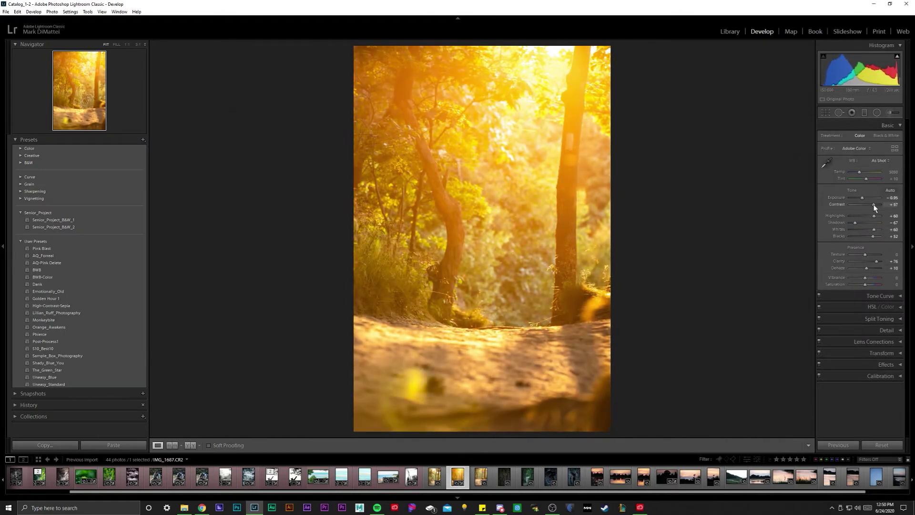
pyautogui.click(879, 306)
# - Draw a large radial filter centred on the forest path photo
pyautogui.click(875, 158)
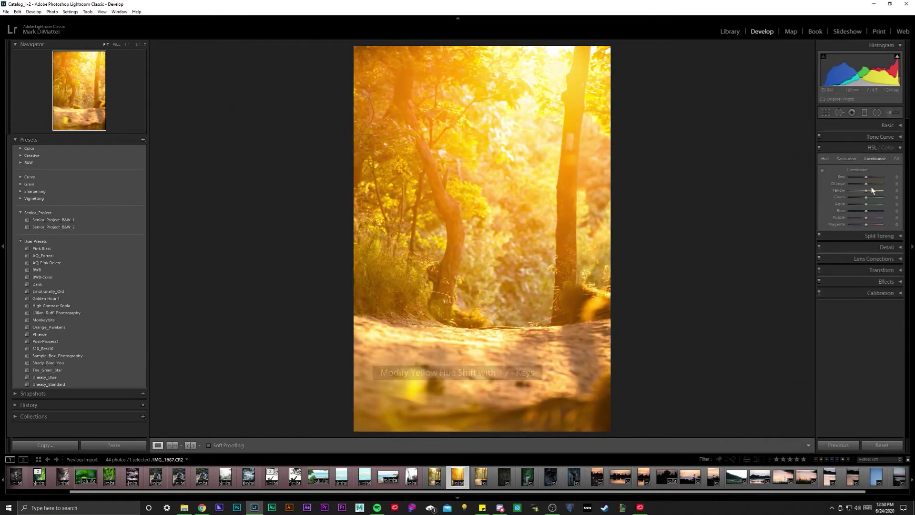
pyautogui.click(876, 112)
pyautogui.moveTo(473, 230); pyautogui.dragTo(677, 381)
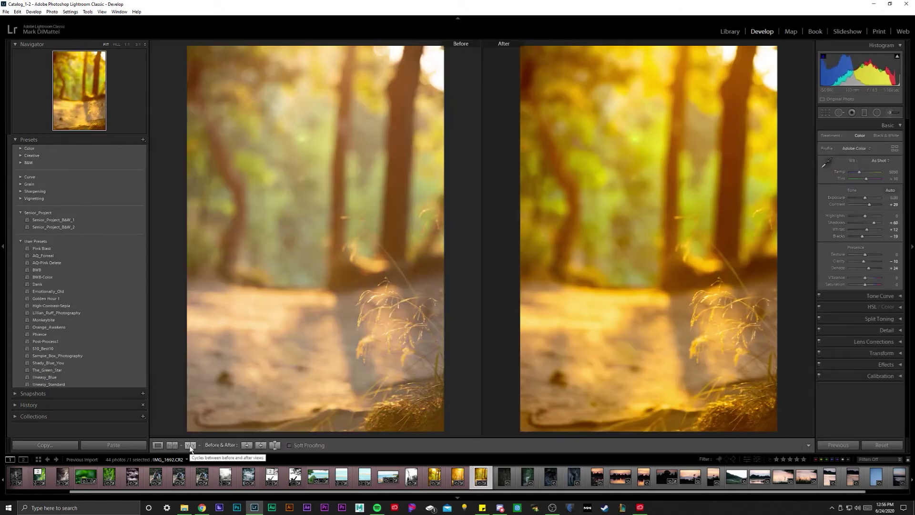
# - Return to single-photo view and open the next filmstrip photo with the Basic panel showing
pyautogui.click(898, 148)
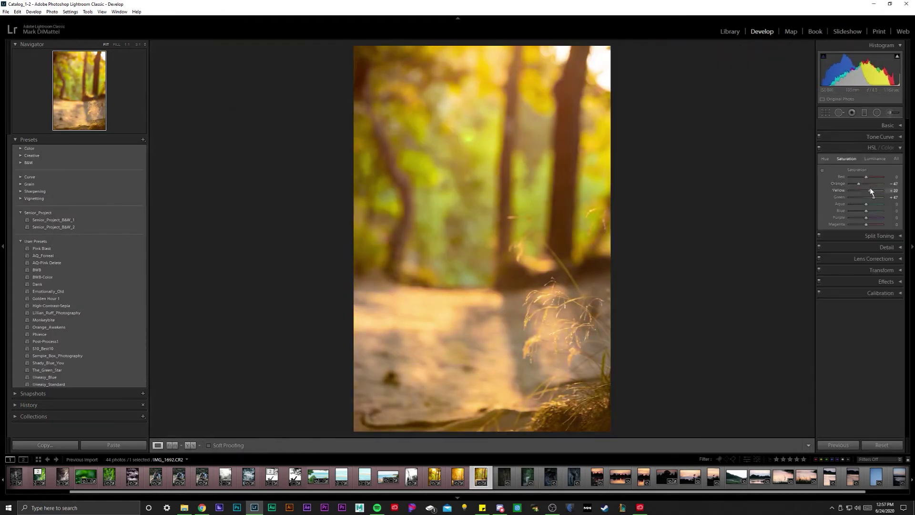
pyautogui.click(505, 482)
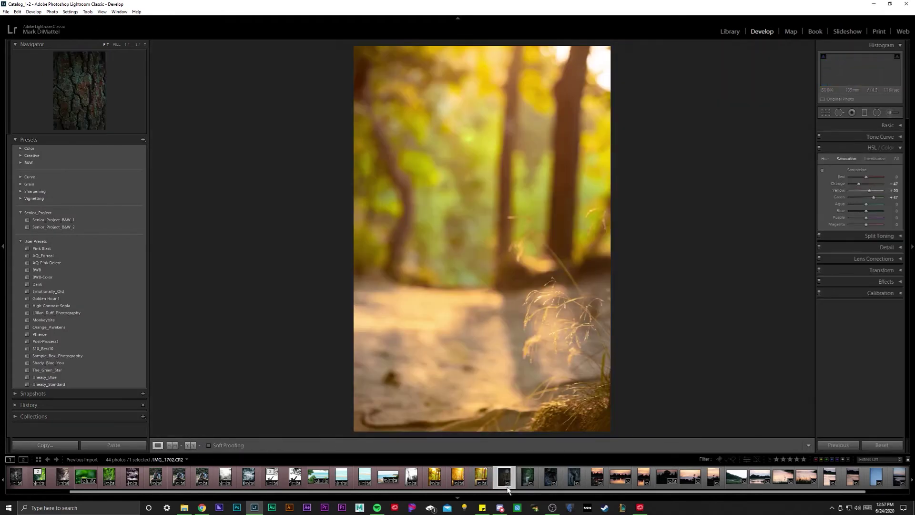
pyautogui.click(887, 125)
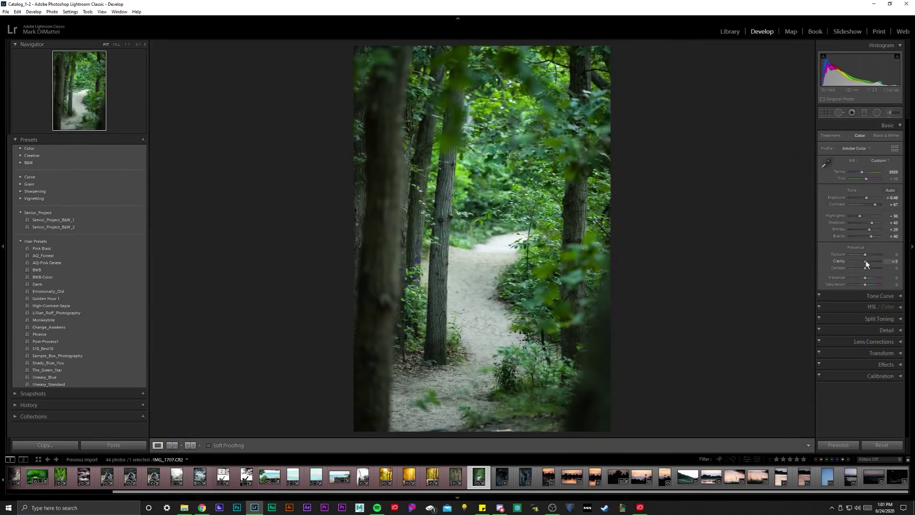
# - Zoom in on the graffiti on the path photo's tree trunk with Spot Removal active
pyautogui.click(872, 295)
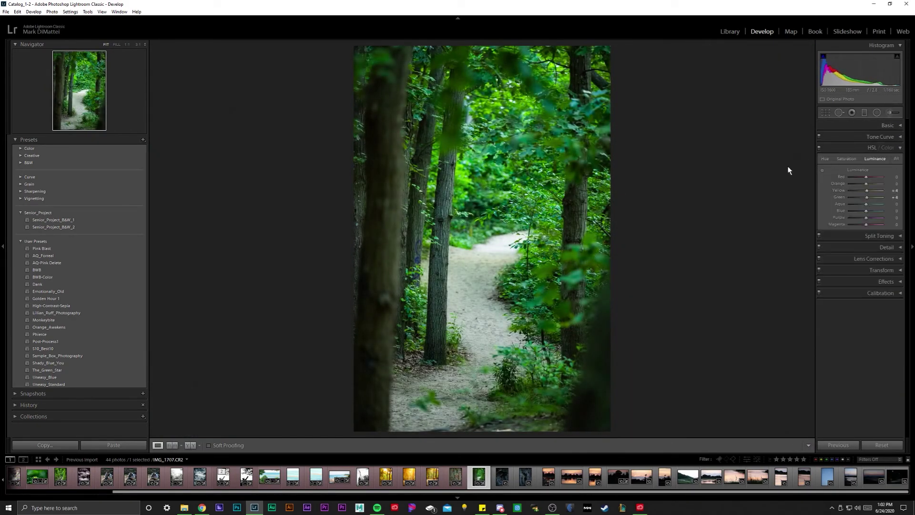
pyautogui.click(872, 147)
pyautogui.press('q')
pyautogui.press('z')
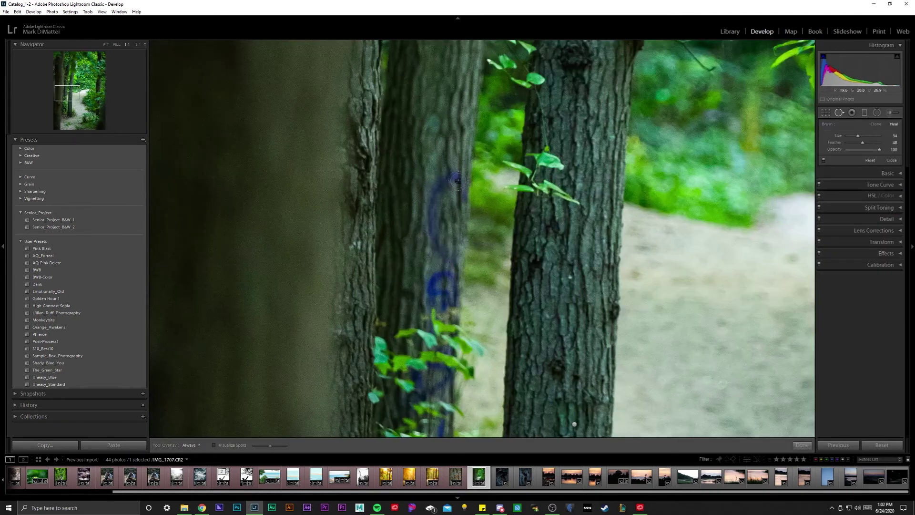
pyautogui.press('z')
# - Draw a large radial filter over the woodland path photo
pyautogui.hotkey('shift', 'm')
pyautogui.moveTo(490, 251); pyautogui.dragTo(655, 436)
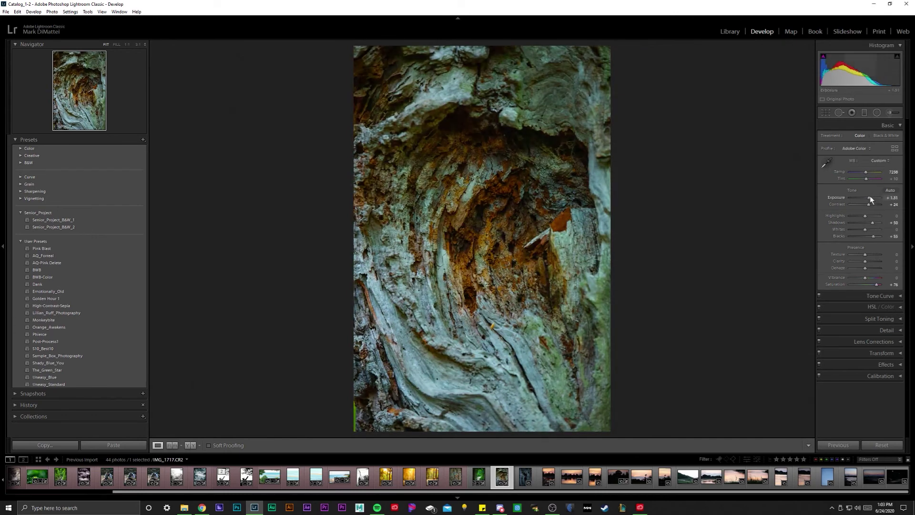
pyautogui.hotkey('ctrl', '2')
pyautogui.hotkey('ctrl', '3')
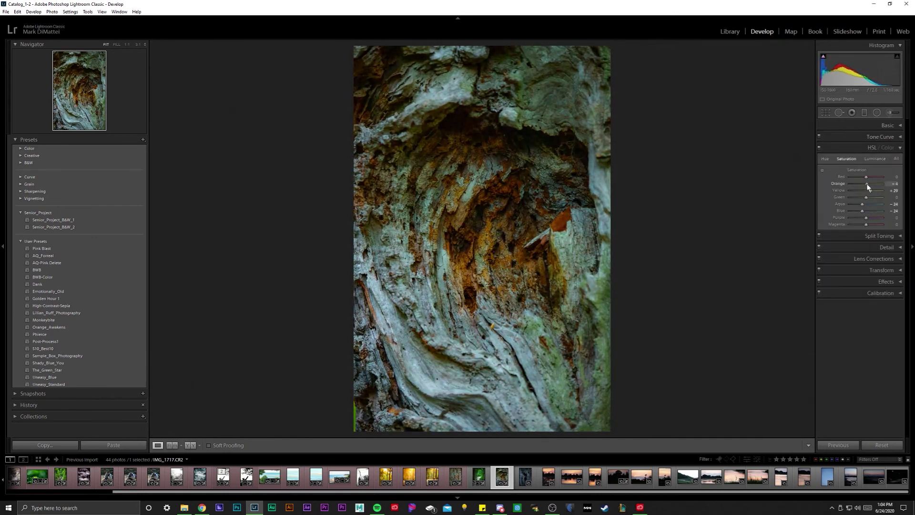